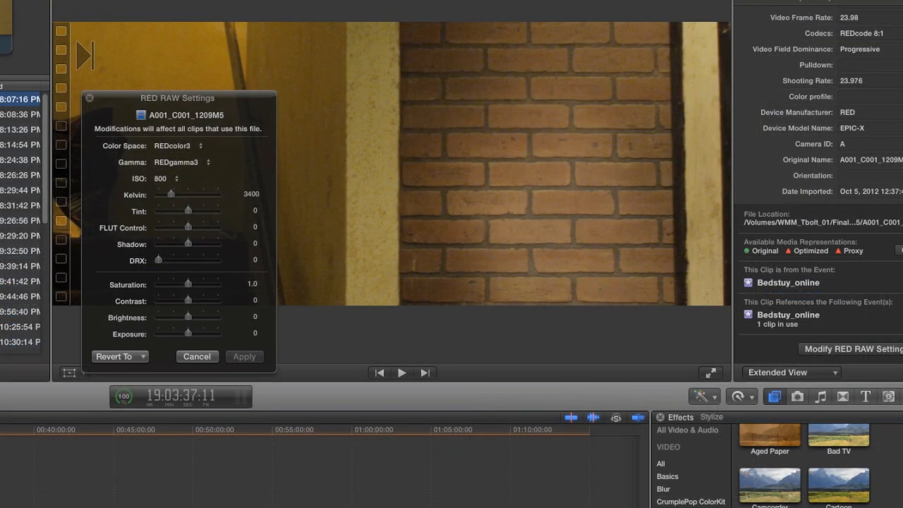
- Set the RED RAW tint of clip A001_C001_1209M5 to about 34.4 and apply it
{"action": "left_click_drag", "start_coordinate": [188, 211], "coordinate": [198, 212]}
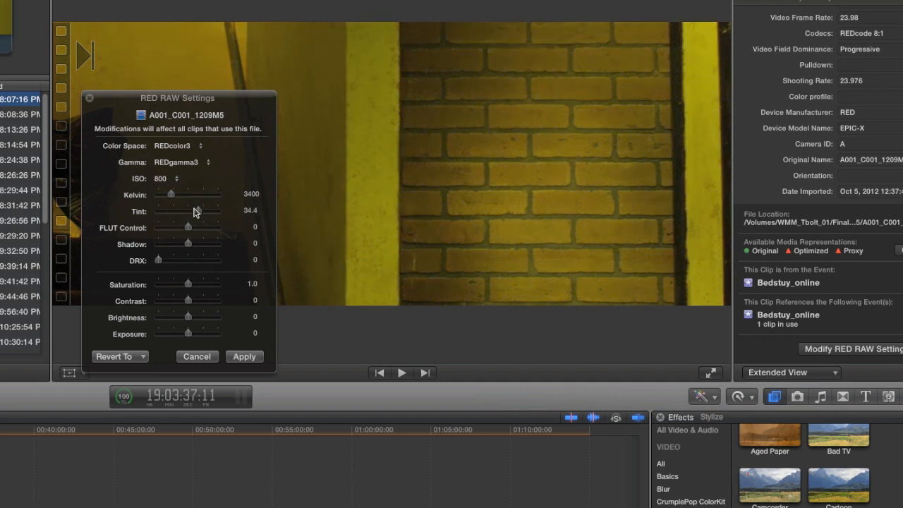
{"action": "left_click", "coordinate": [242, 357]}
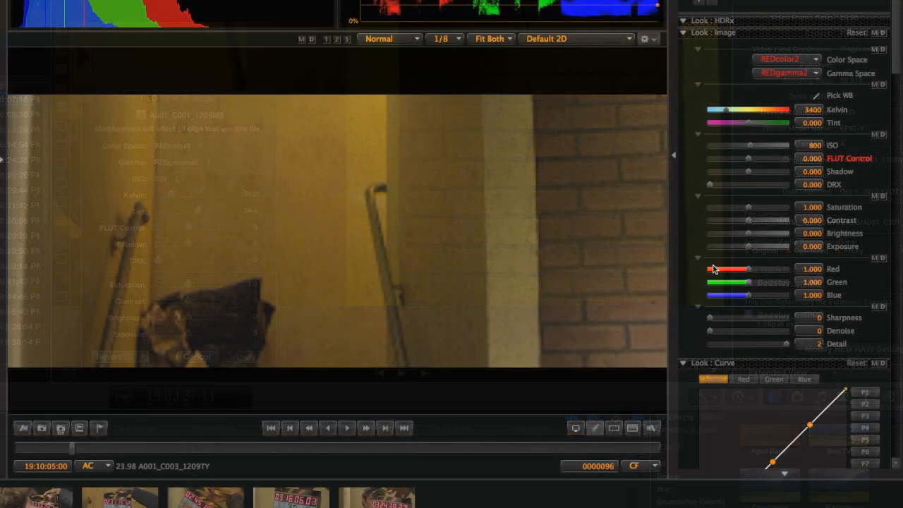
- Set Red to 0.620 and Blue to 2.000, and bend the luma curve through darks 0.360/0.216, midtones 0.384/0.560 and lights 0.596/0.868
{"action": "left_click_drag", "start_coordinate": [750, 270], "coordinate": [790, 294]}
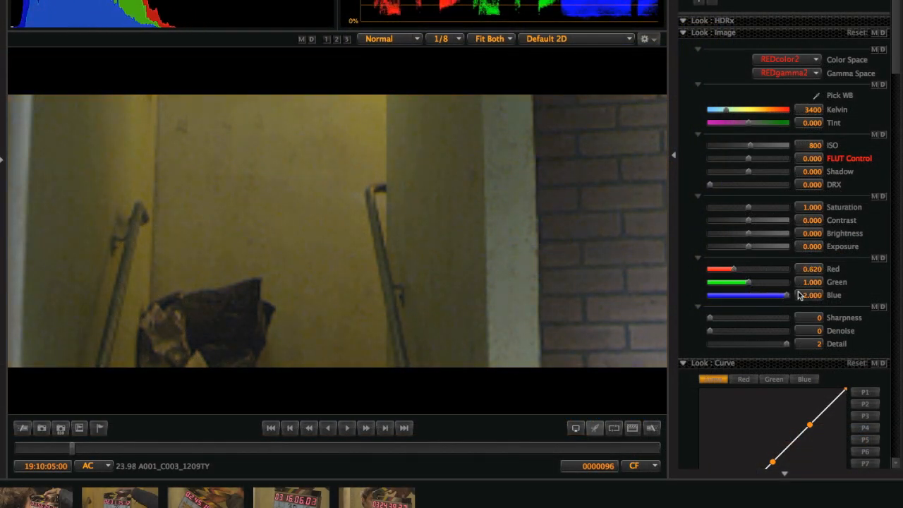
{"action": "scroll", "coordinate": [686, 289], "scroll_direction": "down", "scroll_amount": 5}
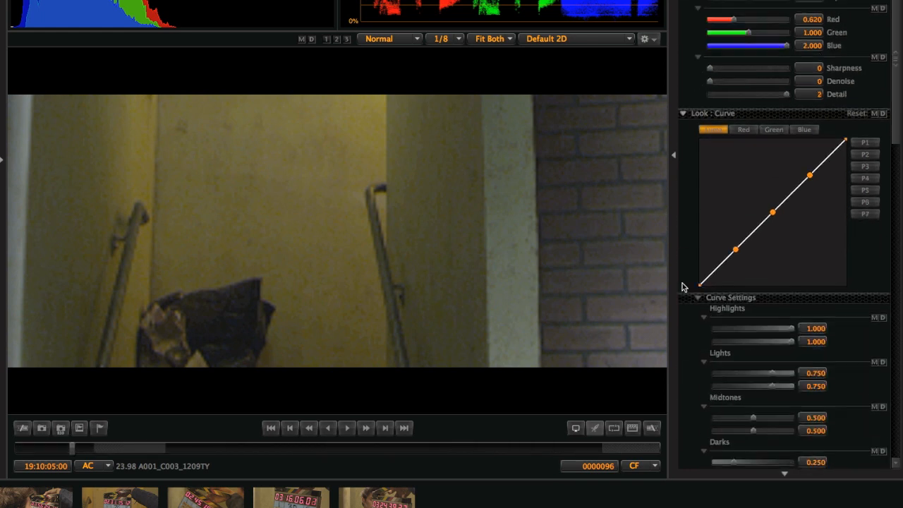
{"action": "left_click_drag", "start_coordinate": [736, 248], "coordinate": [751, 254]}
{"action": "left_click_drag", "start_coordinate": [771, 212], "coordinate": [756, 203]}
{"action": "left_click_drag", "start_coordinate": [807, 174], "coordinate": [786, 157]}
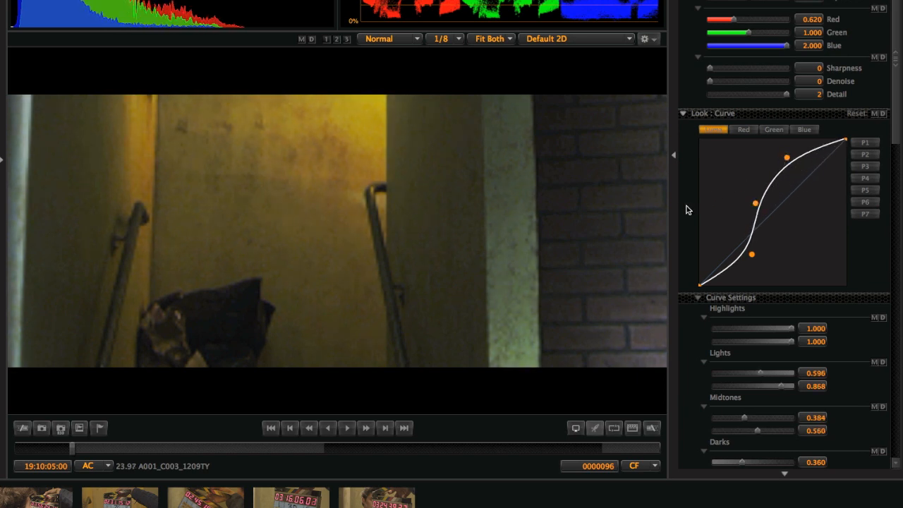
- Lower the first Lights value in the curve settings to about 0.372, pulling midtones and darks down with it
{"action": "scroll", "coordinate": [689, 209], "scroll_direction": "down", "scroll_amount": 5}
{"action": "scroll", "coordinate": [689, 211], "scroll_direction": "down", "scroll_amount": 1}
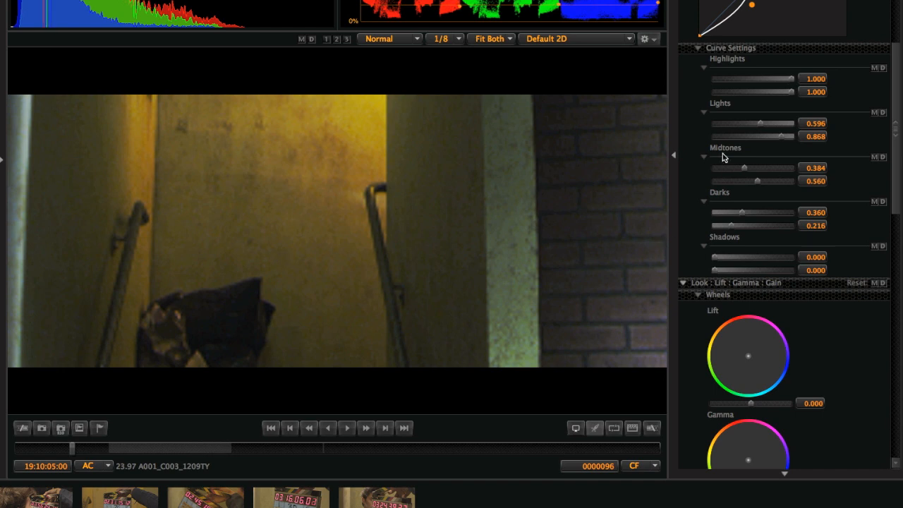
{"action": "mouse_move", "coordinate": [759, 125]}
{"action": "left_mouse_down"}
{"action": "mouse_move", "coordinate": [730, 127]}
{"action": "mouse_move", "coordinate": [759, 131]}
{"action": "mouse_move", "coordinate": [744, 126]}
{"action": "left_mouse_up"}
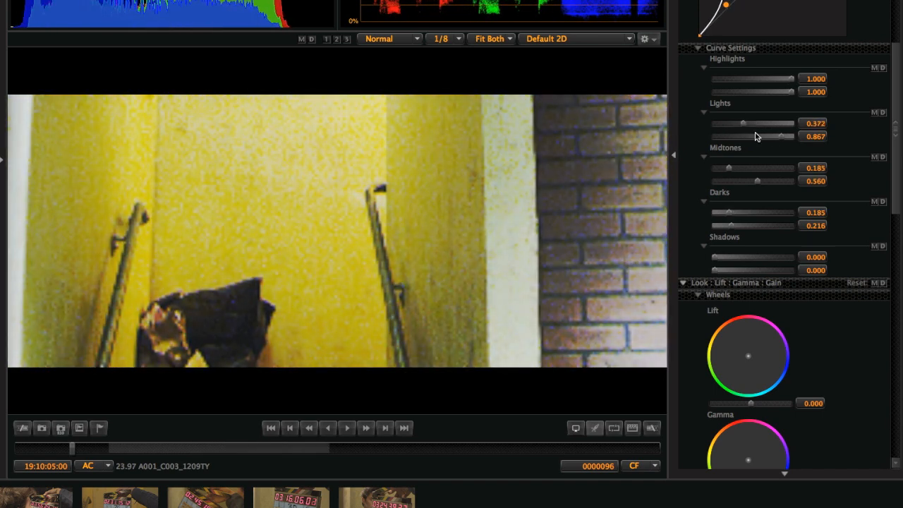
- Push the Lift wheel toward blue, to red -0.166, green -0.132 and blue 0.298, and shift the Gamma wheel slightly toward cyan
{"action": "scroll", "coordinate": [694, 176], "scroll_direction": "down", "scroll_amount": 4}
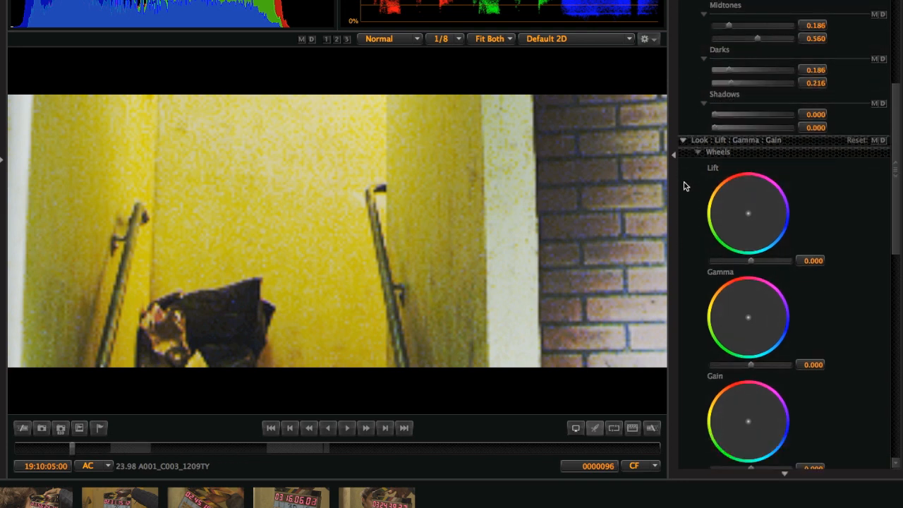
{"action": "scroll", "coordinate": [685, 179], "scroll_direction": "down", "scroll_amount": 3}
{"action": "left_click_drag", "start_coordinate": [748, 106], "coordinate": [767, 110]}
{"action": "scroll", "coordinate": [688, 187], "scroll_direction": "down", "scroll_amount": 8}
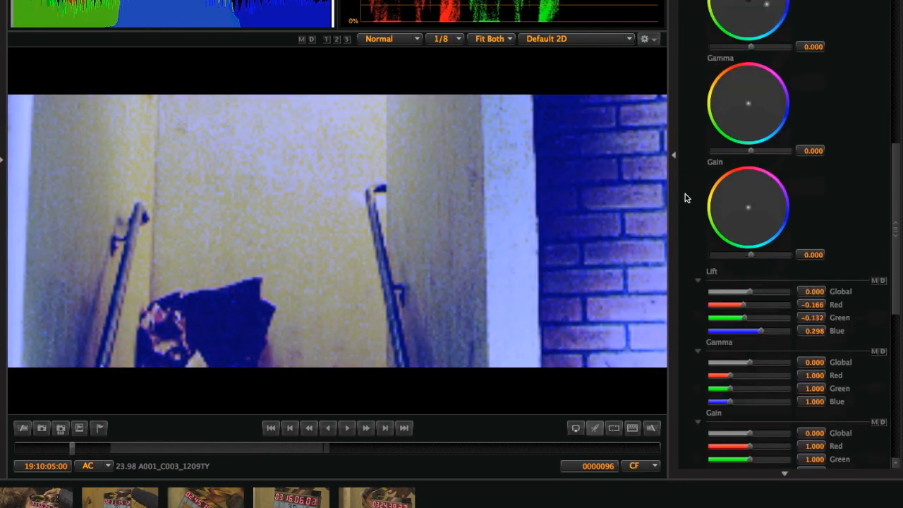
{"action": "left_click_drag", "start_coordinate": [746, 105], "coordinate": [756, 106]}
{"action": "scroll", "coordinate": [688, 144], "scroll_direction": "down", "scroll_amount": 10}
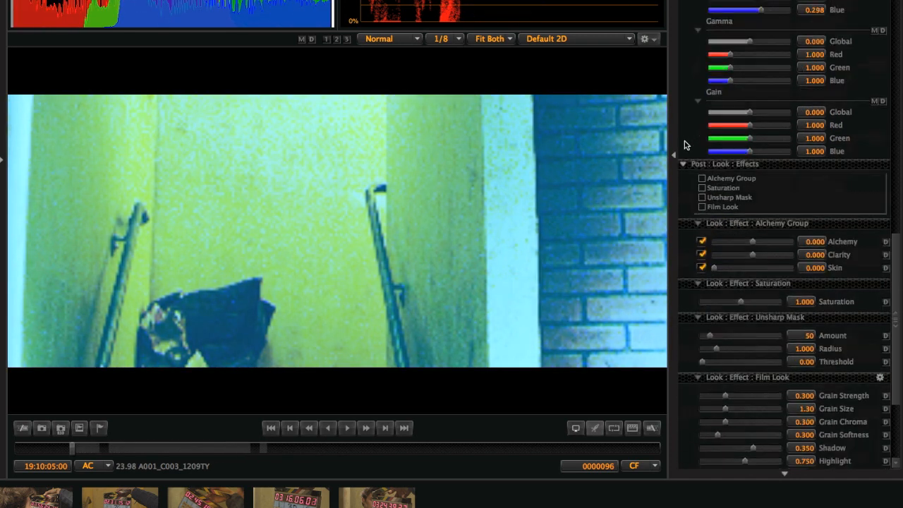
{"action": "scroll", "coordinate": [687, 150], "scroll_direction": "down", "scroll_amount": 3}
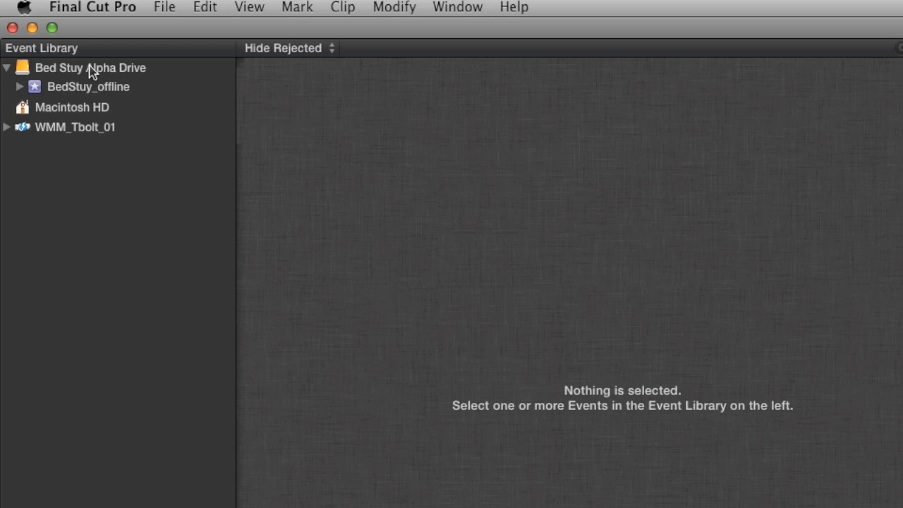
- Create a new event named Bedstuy_RCX on the Bed Stuy Alpha Drive
{"action": "right_click", "coordinate": [91, 71]}
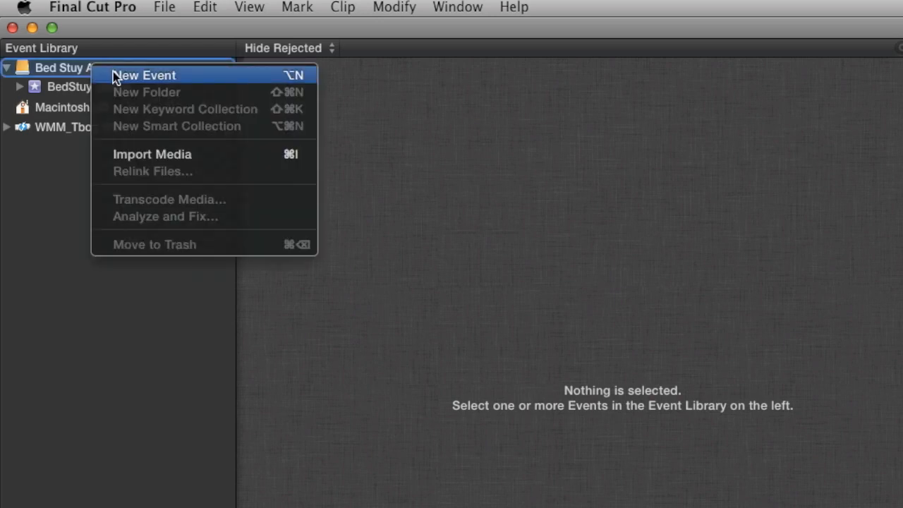
{"action": "left_click", "coordinate": [113, 74]}
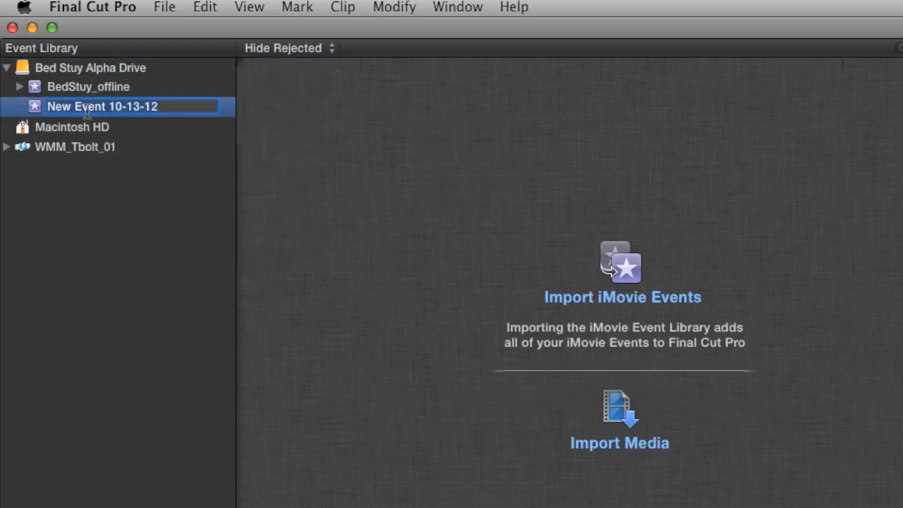
{"action": "type", "text": "B"}
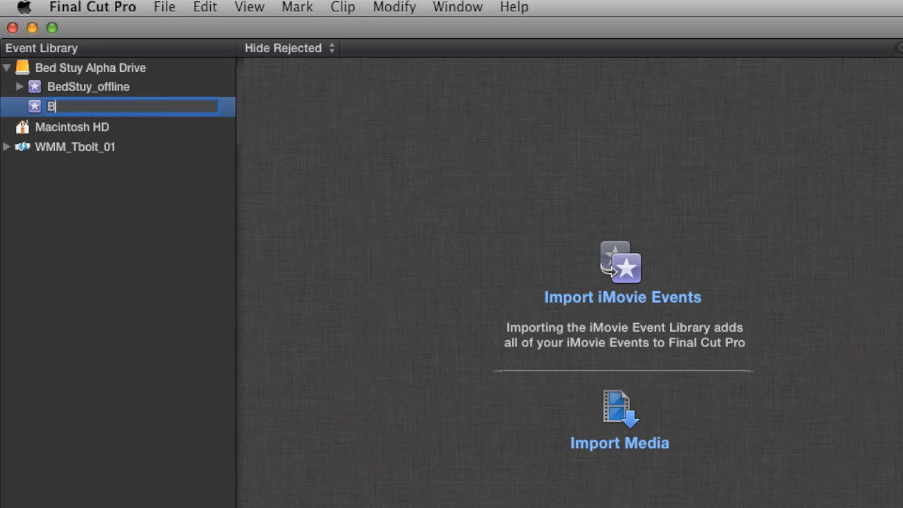
{"action": "type", "text": "edstuy_RCX"}
{"action": "key", "text": "Return"}
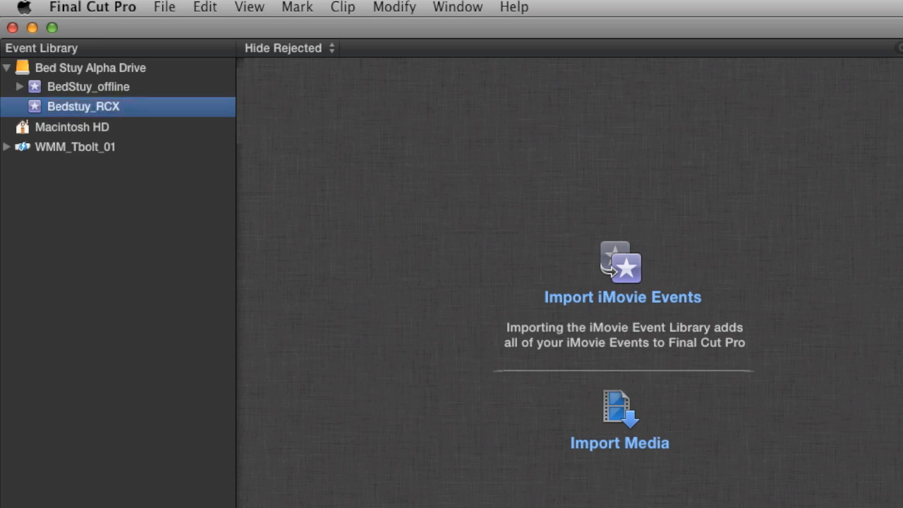
- Add a keyword collection named R3D to the Bedstuy_RCX event
{"action": "right_click", "coordinate": [62, 108]}
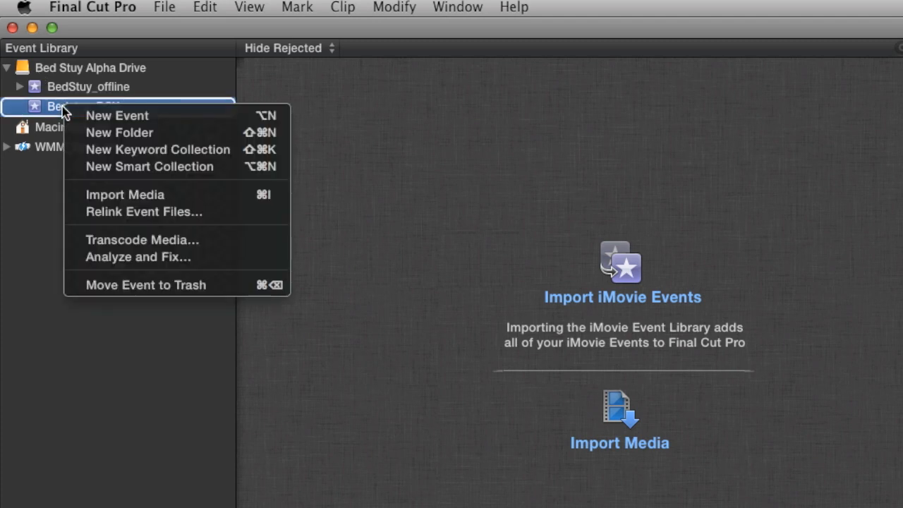
{"action": "left_click", "coordinate": [94, 150]}
{"action": "type", "text": "R3"}
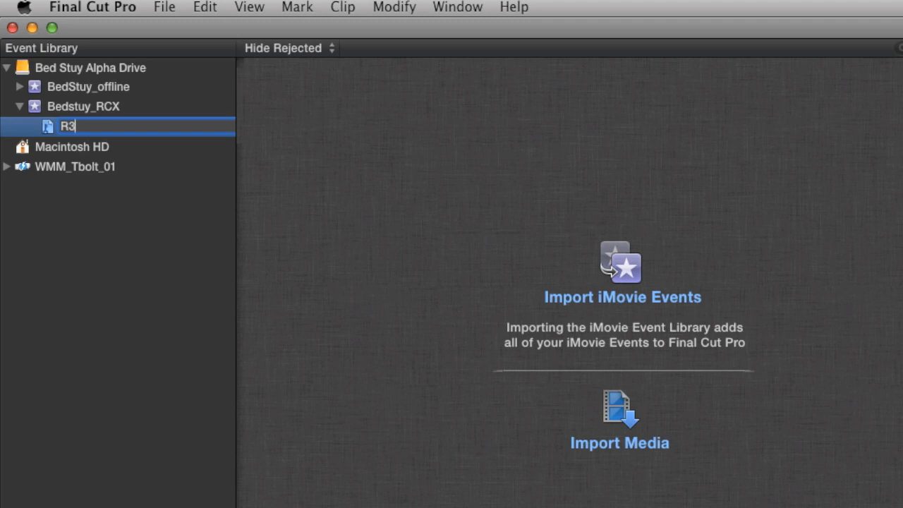
{"action": "type", "text": "D"}
{"action": "key", "text": "Return"}
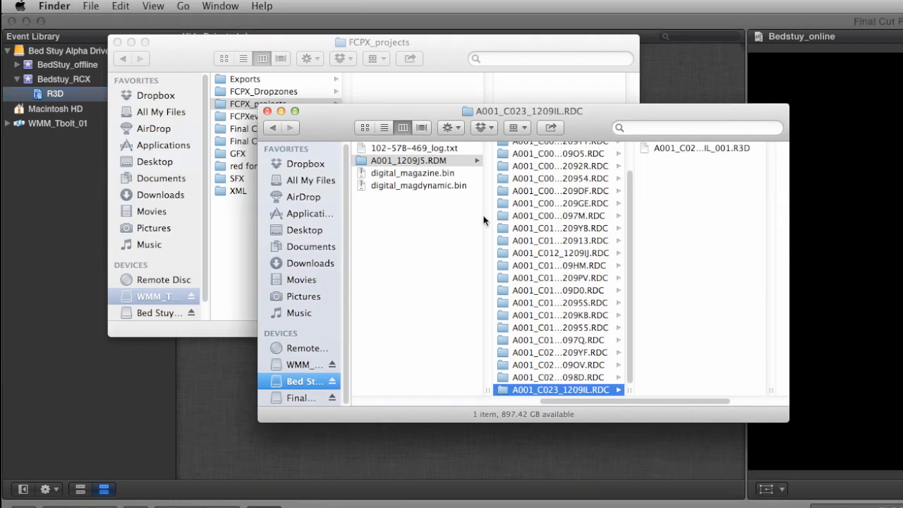
- Import the A001_1209J5.RDM folder from Day 1, Roll 1 in Finder into the R3D keyword collection and return to Final Cut Pro
{"action": "scroll", "coordinate": [438, 242], "scroll_direction": "left", "scroll_amount": 3}
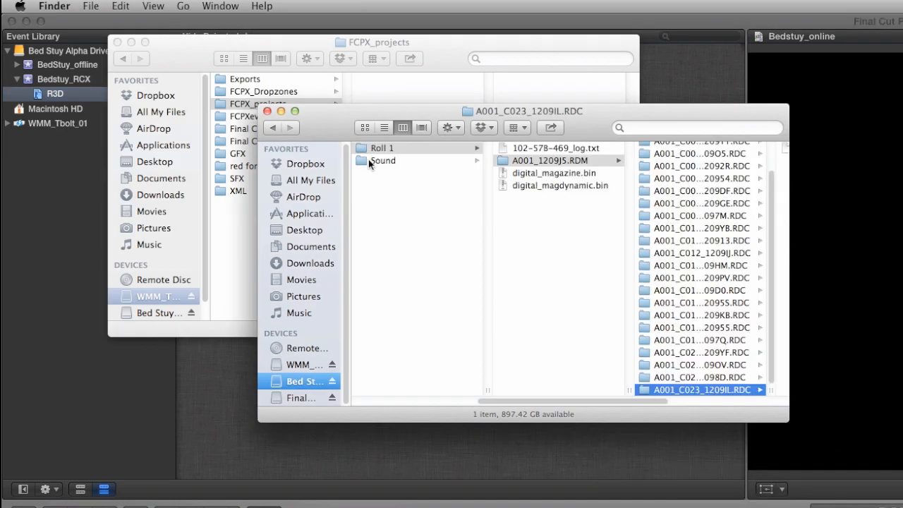
{"action": "scroll", "coordinate": [374, 170], "scroll_direction": "left", "scroll_amount": 2}
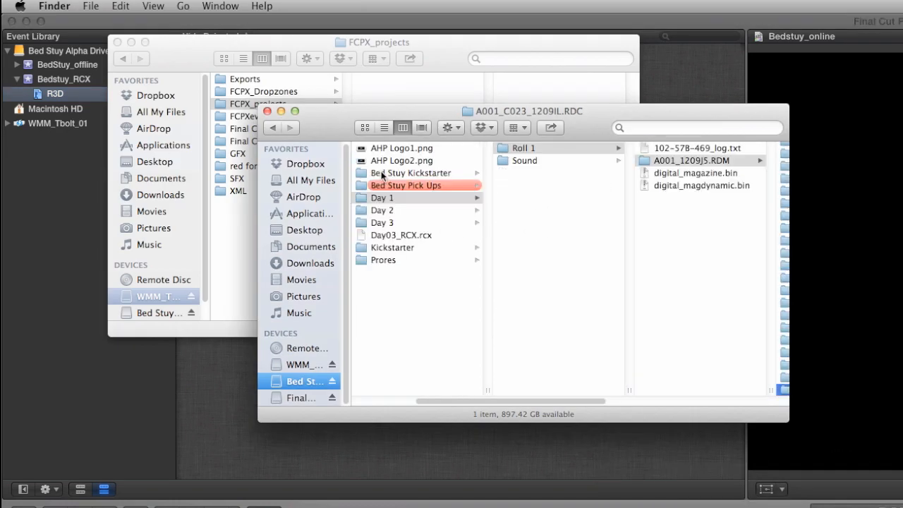
{"action": "left_click", "coordinate": [500, 150]}
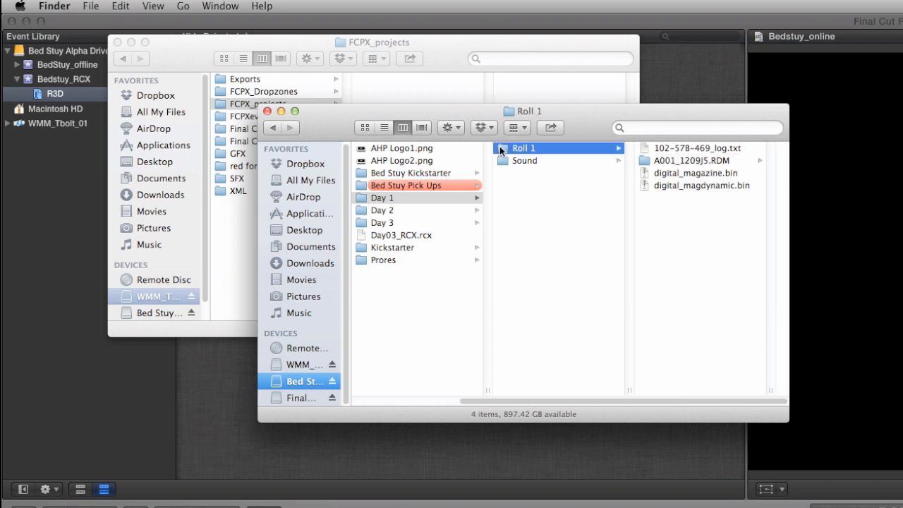
{"action": "left_click", "coordinate": [643, 160]}
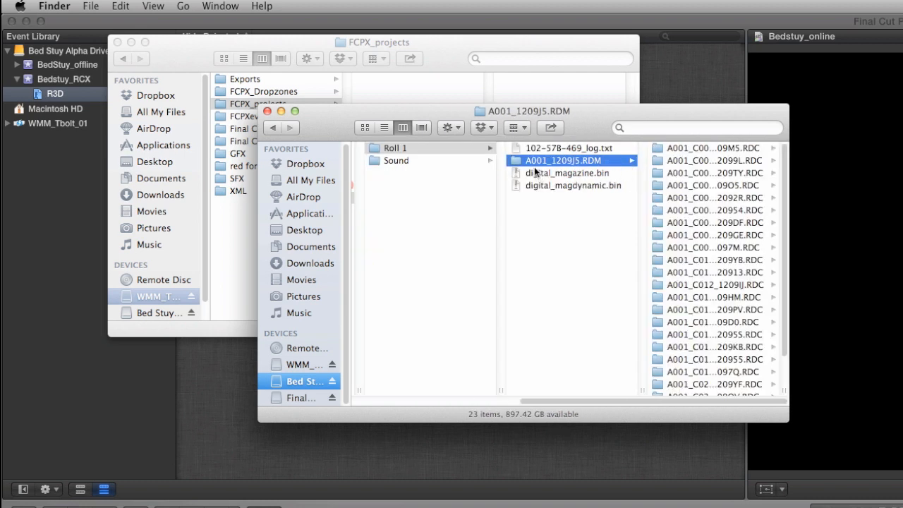
{"action": "left_click_drag", "start_coordinate": [513, 162], "coordinate": [54, 94]}
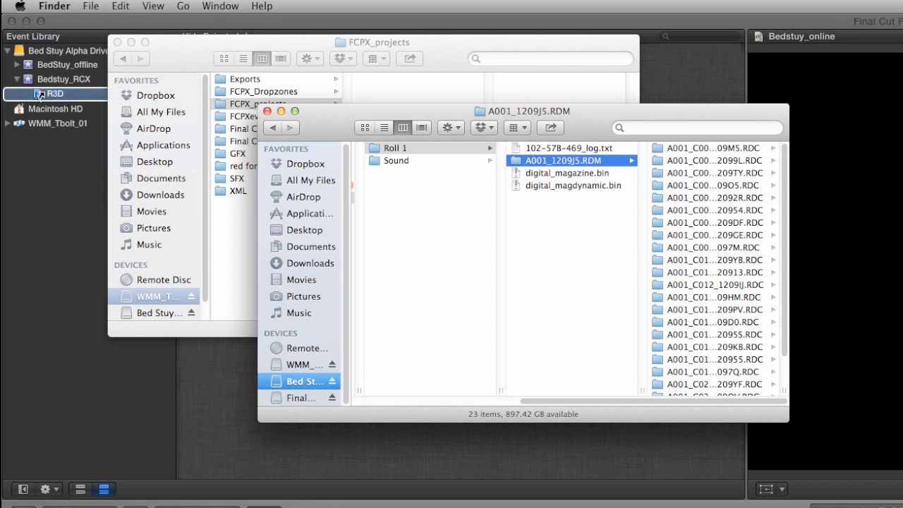
{"action": "left_click", "coordinate": [53, 187]}
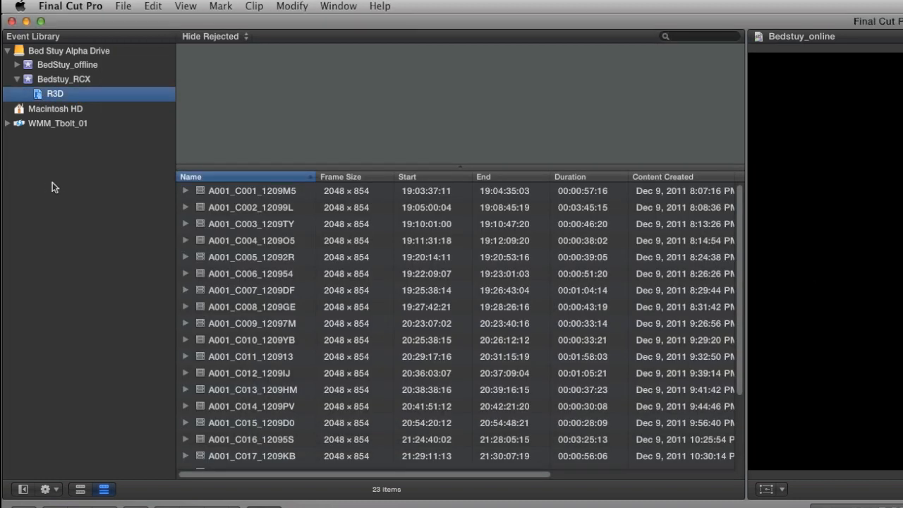
- Review the imported R3D clips one by one, from A001_C001_1209M5 to A001_C008_1209GE
{"action": "scroll", "coordinate": [249, 244], "scroll_direction": "down", "scroll_amount": 5}
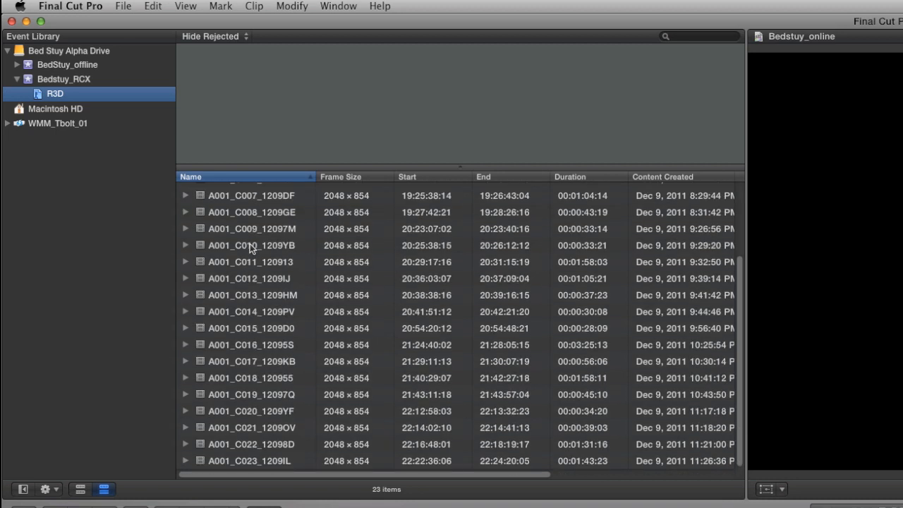
{"action": "scroll", "coordinate": [249, 243], "scroll_direction": "up", "scroll_amount": 5}
{"action": "left_click", "coordinate": [232, 191]}
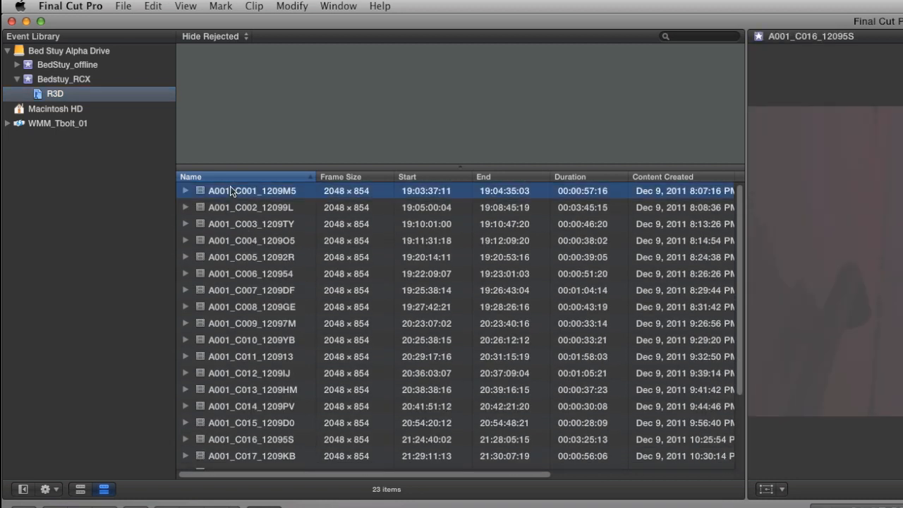
{"action": "key", "text": "Down"}
{"action": "key", "text": "Down"}
{"action": "key", "text": "Down"}
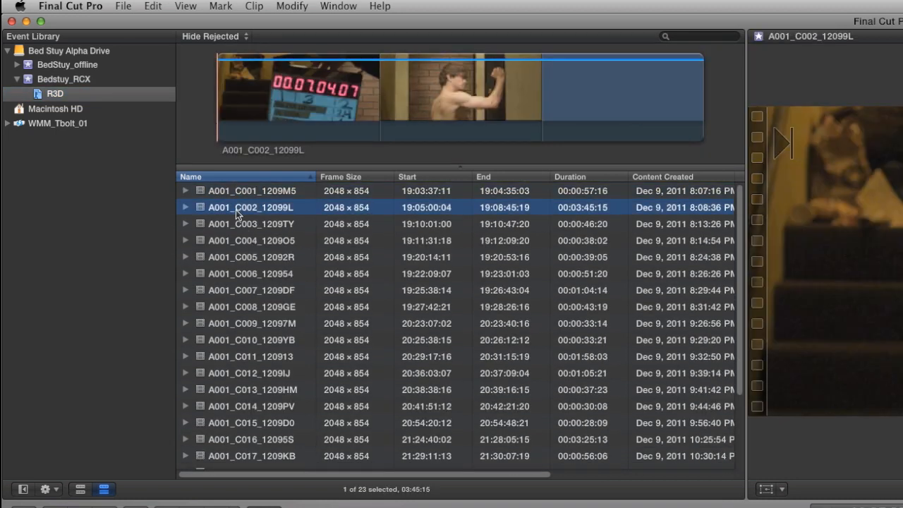
{"action": "key", "text": "Down"}
{"action": "key", "text": "Down"}
{"action": "key", "text": "Down"}
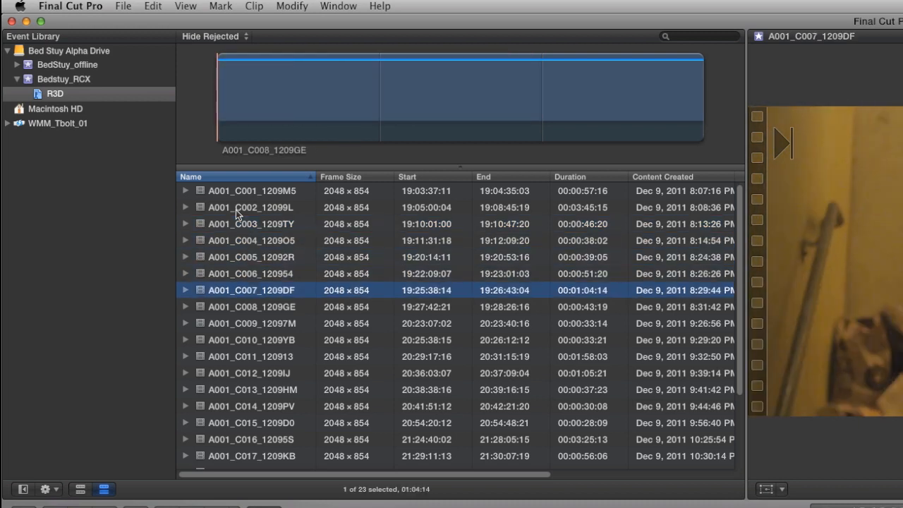
{"action": "key", "text": "Down"}
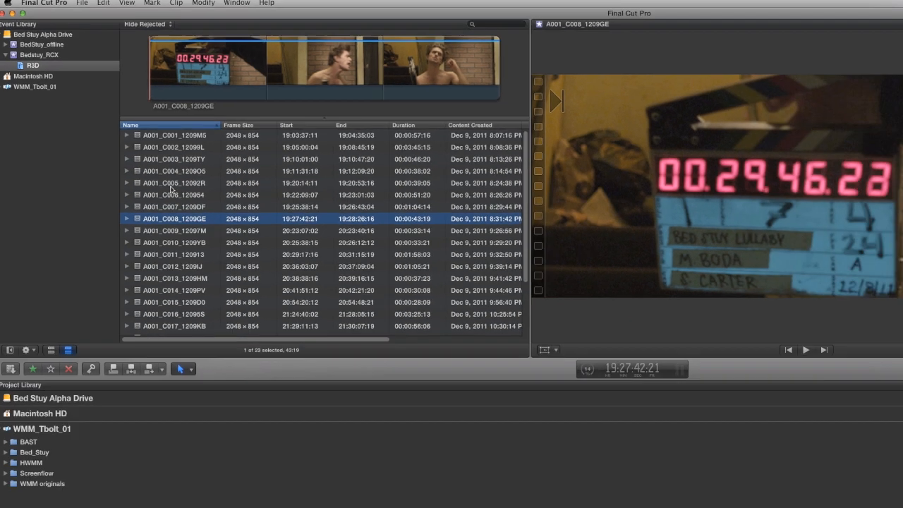
- Switch to REDCINE-X PRO and open the Roll 1 folder of Bed Stuy, Day 1, on the Bed Stuy Alpha Drive
{"action": "key", "text": "super+Tab"}
{"action": "key", "text": "super+Tab"}
{"action": "key", "text": "super+Tab"}
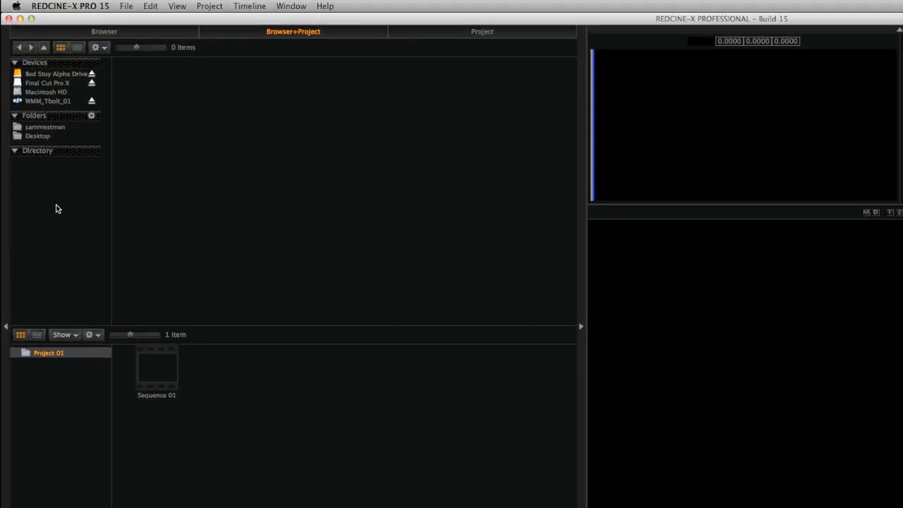
{"action": "left_click", "coordinate": [34, 75]}
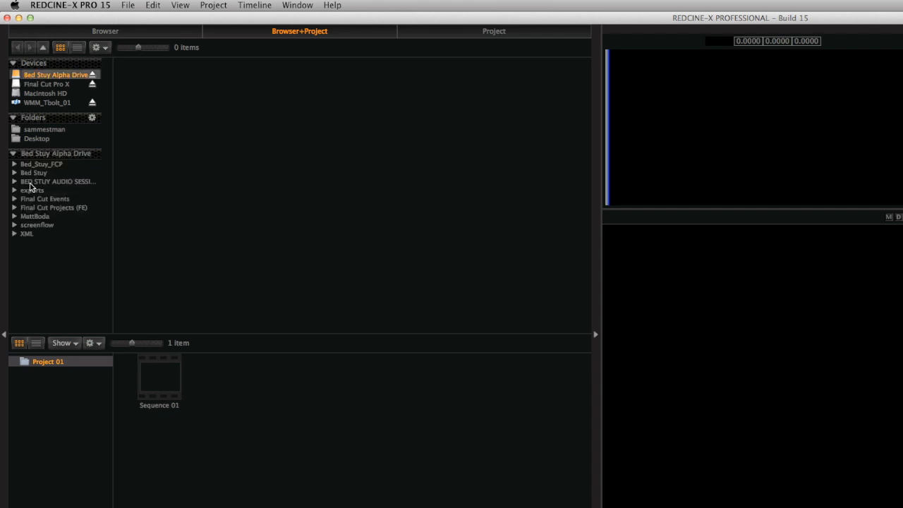
{"action": "double_click", "coordinate": [28, 174]}
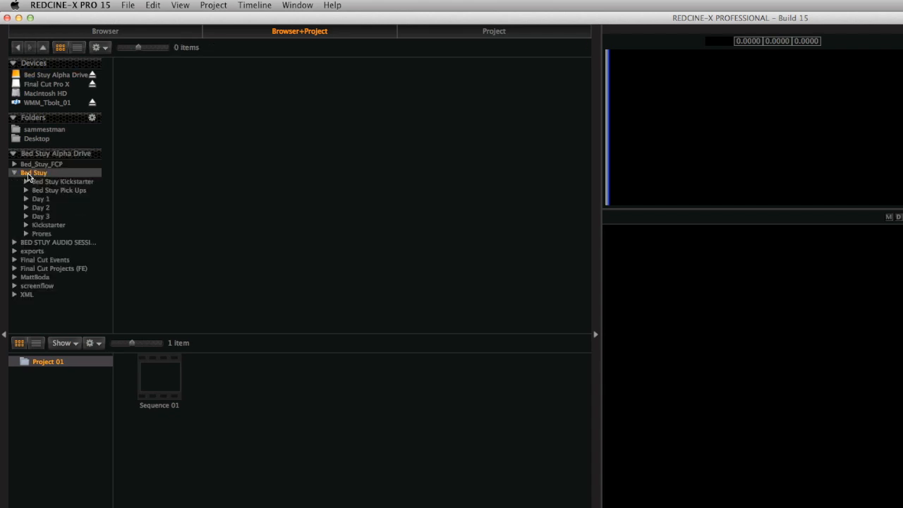
{"action": "double_click", "coordinate": [32, 200]}
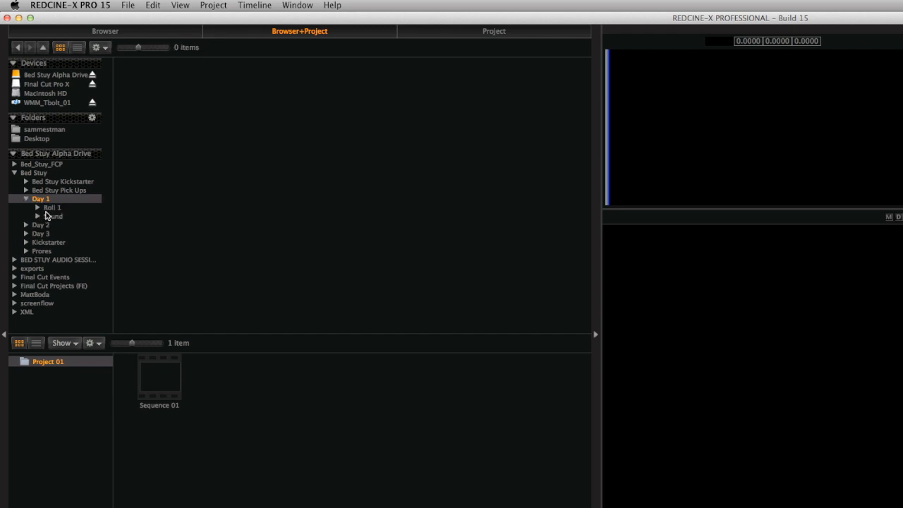
{"action": "double_click", "coordinate": [47, 209]}
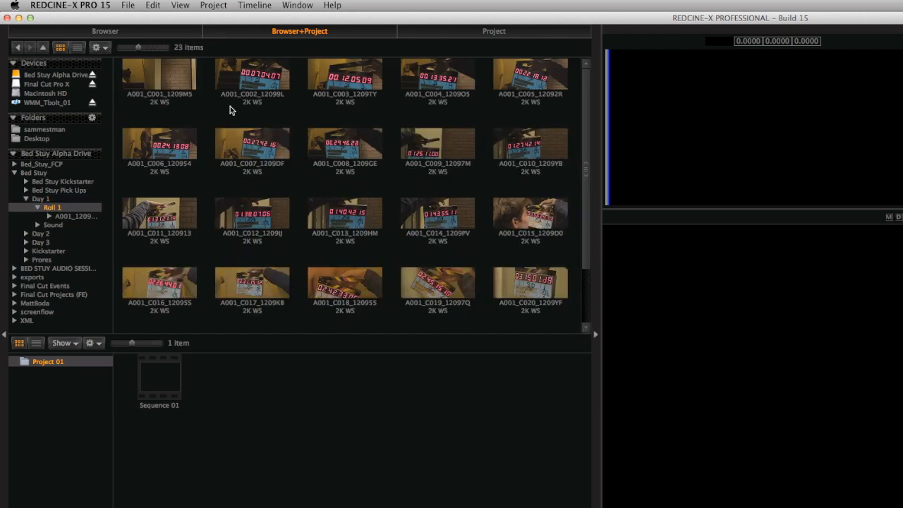
- Add all the R3D clips from the Roll 1 folder to Project 01
{"action": "left_click", "coordinate": [152, 78]}
{"action": "key", "text": "super+a"}
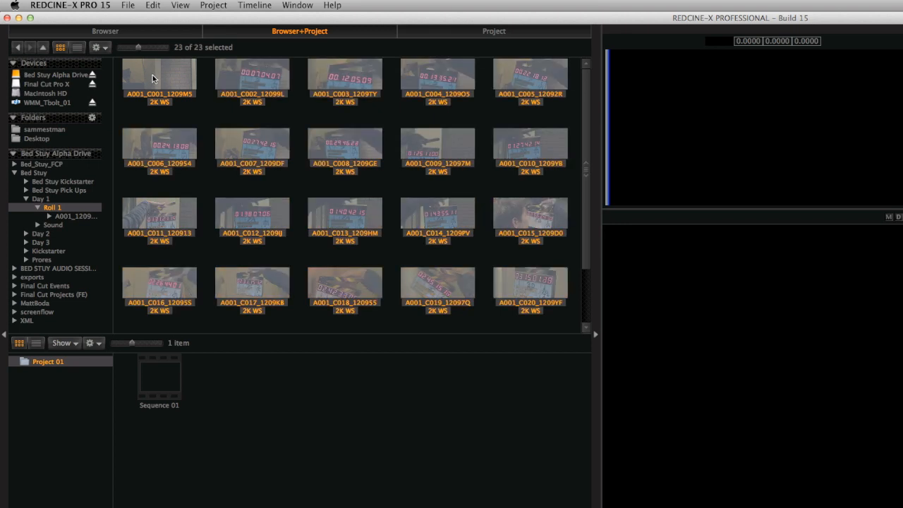
{"action": "left_click_drag", "start_coordinate": [211, 503], "coordinate": [218, 455]}
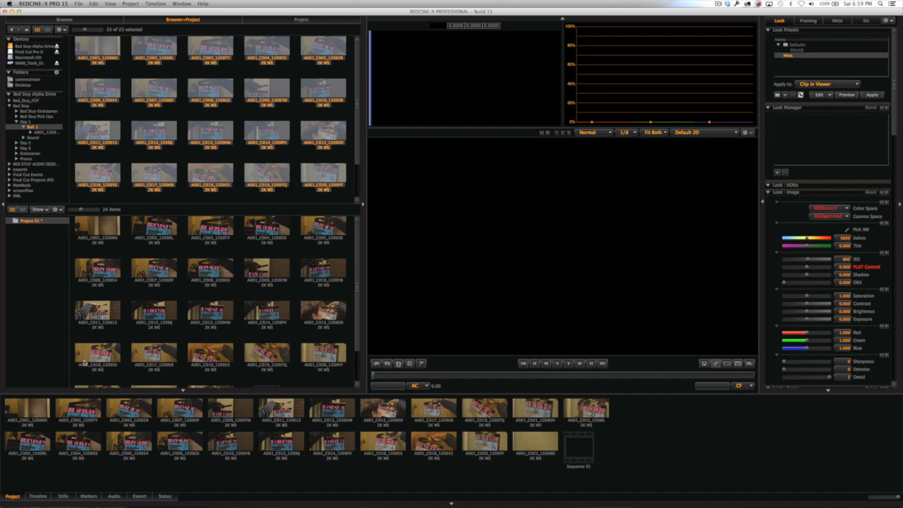
- Open clip A001_C001_1209M5 and give it an obvious test look with ISO 640, raised FLUT Control and Tint at about 95
{"action": "left_click", "coordinate": [27, 411]}
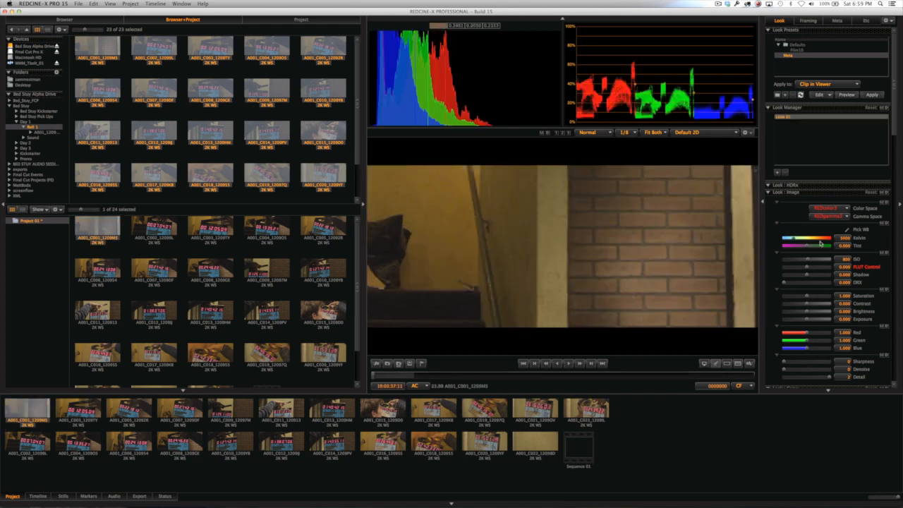
{"action": "mouse_move", "coordinate": [807, 268]}
{"action": "left_mouse_down"}
{"action": "mouse_move", "coordinate": [819, 262]}
{"action": "mouse_move", "coordinate": [805, 261]}
{"action": "left_mouse_up"}
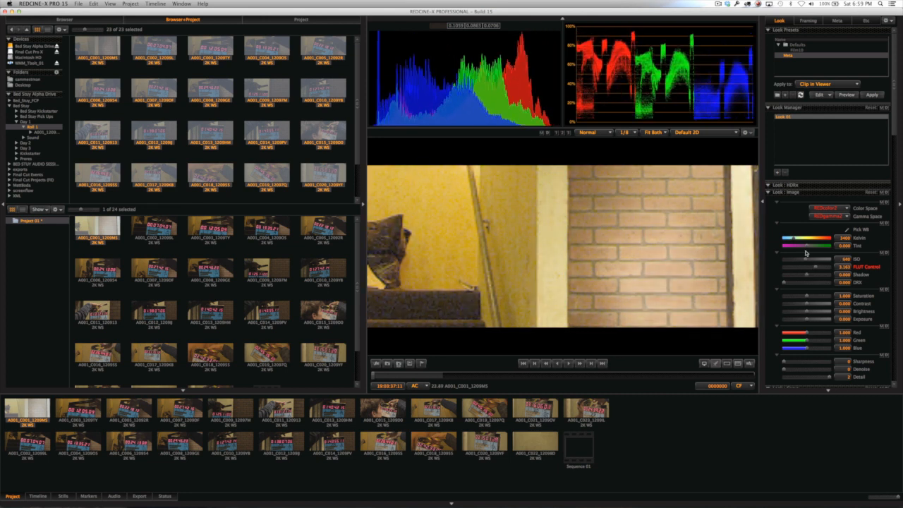
{"action": "left_click_drag", "start_coordinate": [810, 247], "coordinate": [828, 250]}
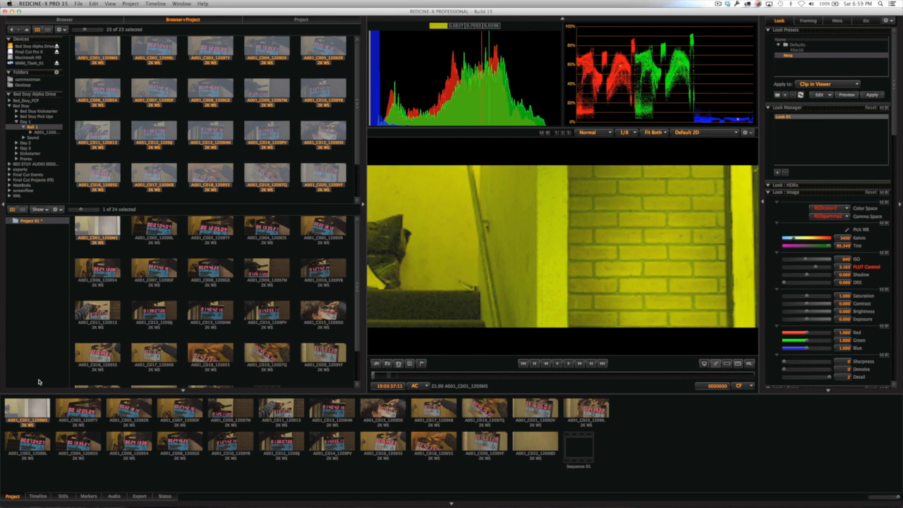
{"action": "mouse_move", "coordinate": [27, 424]}
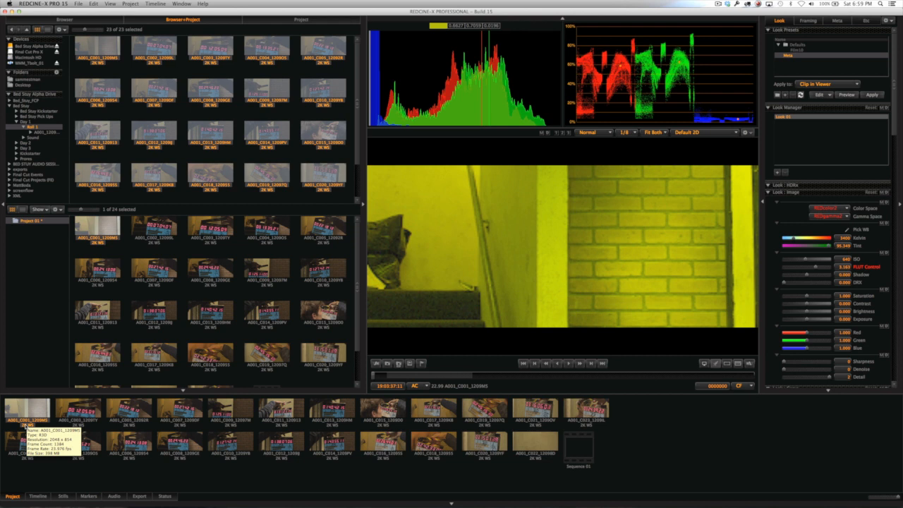
- Switch to Final Cut Pro and check the look of clip A001_C001_1209M5 at 19:03:44:04
{"action": "key", "text": "super+Tab"}
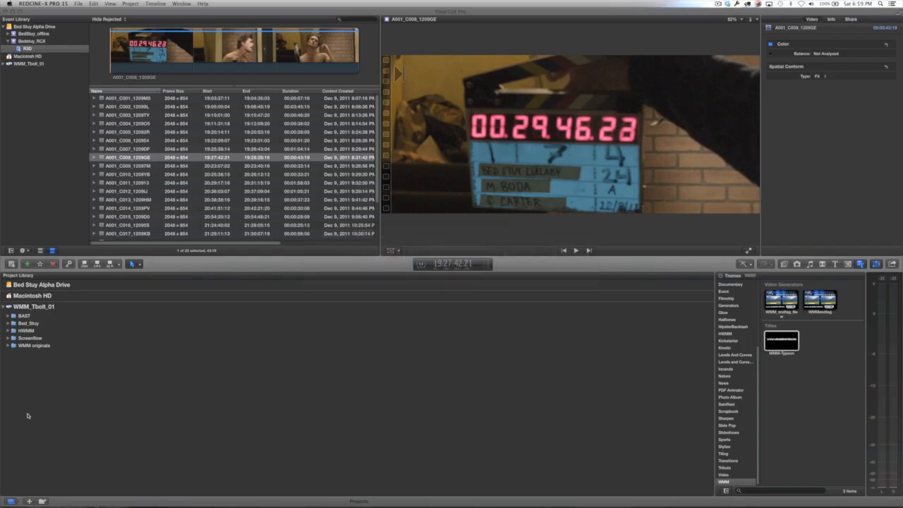
{"action": "left_click", "coordinate": [124, 99]}
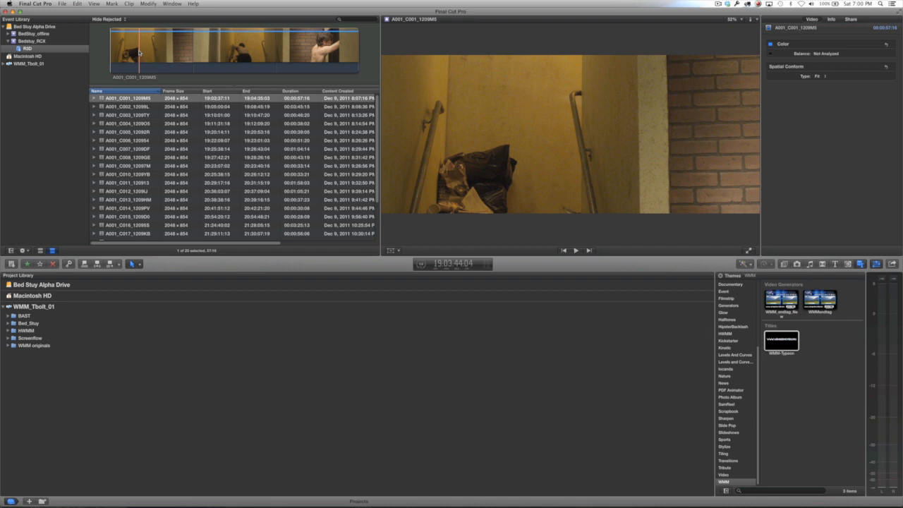
{"action": "left_click", "coordinate": [139, 52]}
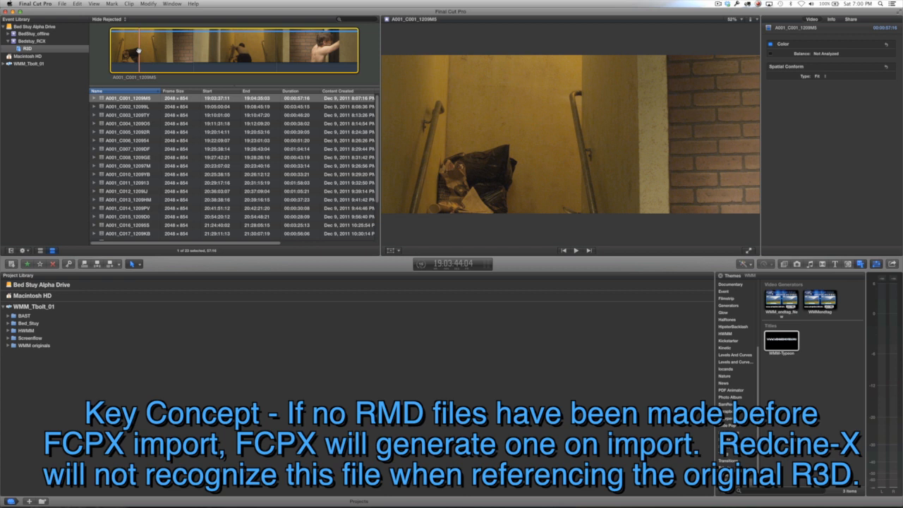
- Switch to Finder and examine the first three clip folders in Original Media of the Bedstuy_RCX event for RMD files
{"action": "key", "text": "super+Tab"}
{"action": "key", "text": "super+Tab"}
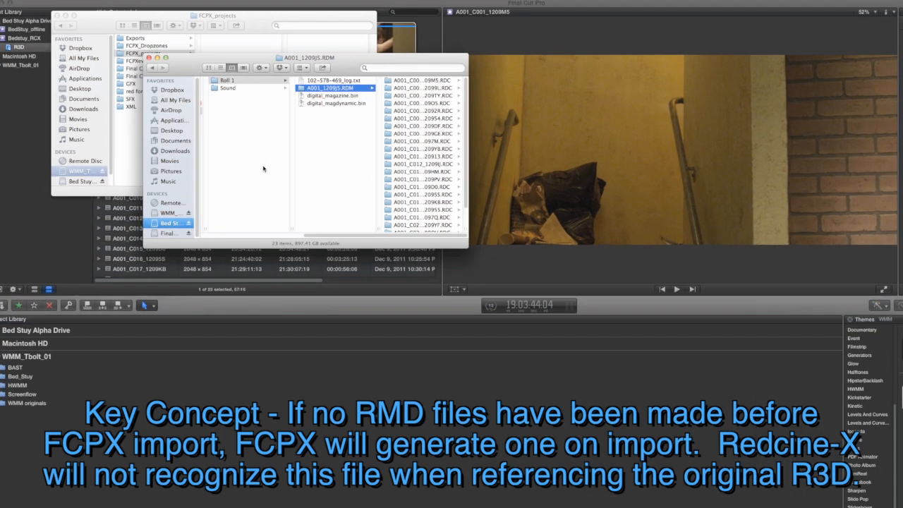
{"action": "scroll", "coordinate": [231, 149], "scroll_direction": "left", "scroll_amount": 5}
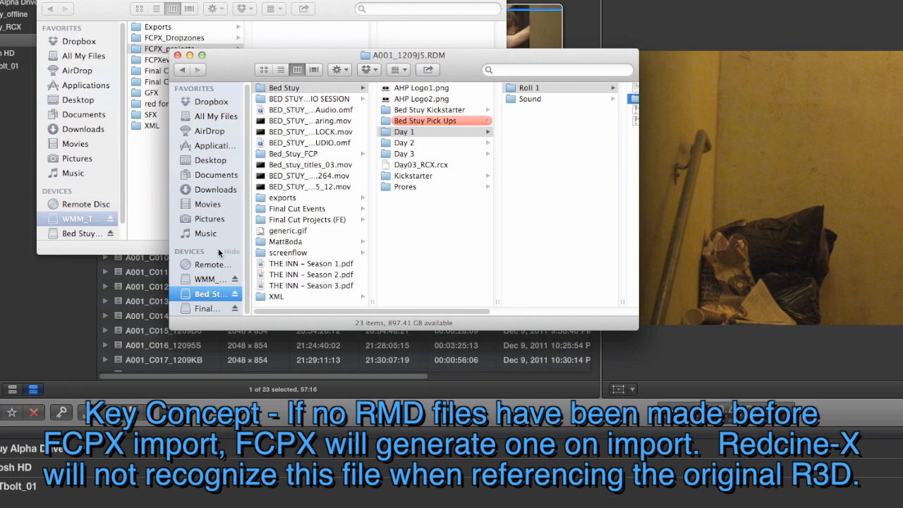
{"action": "left_click", "coordinate": [289, 209]}
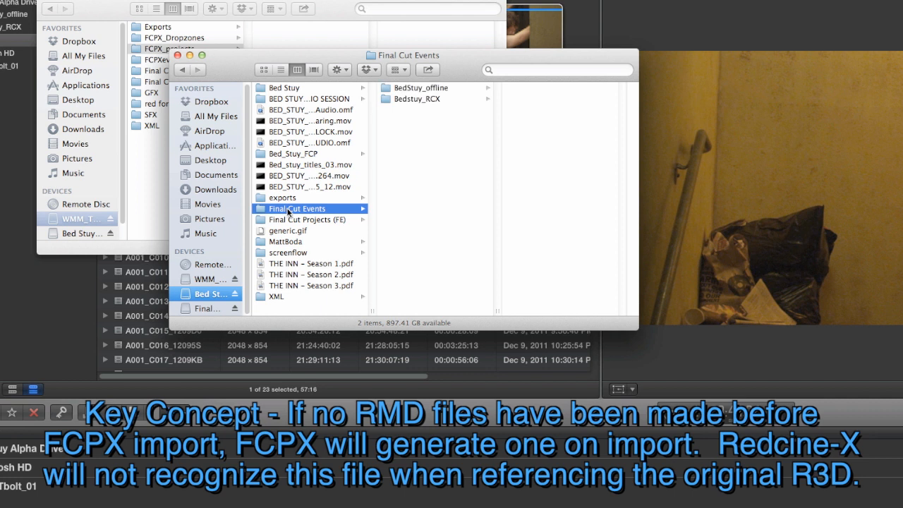
{"action": "left_click", "coordinate": [429, 99]}
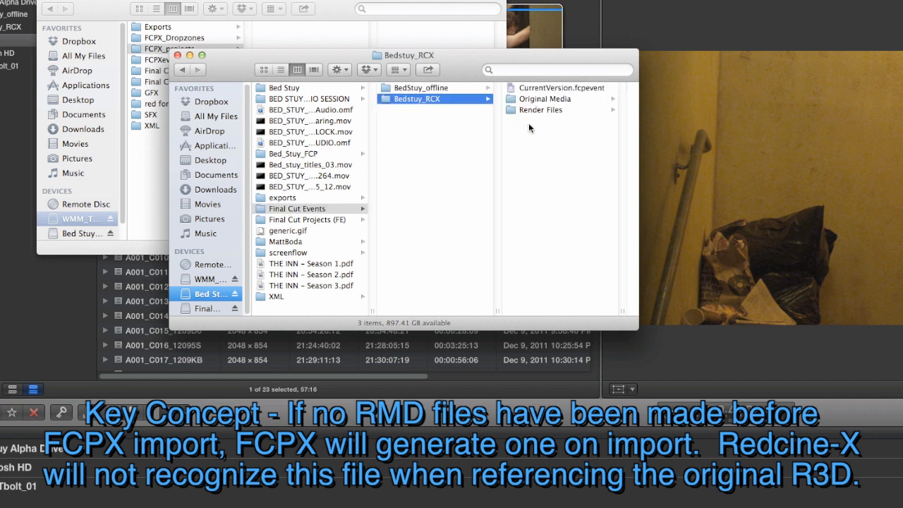
{"action": "left_click", "coordinate": [529, 98]}
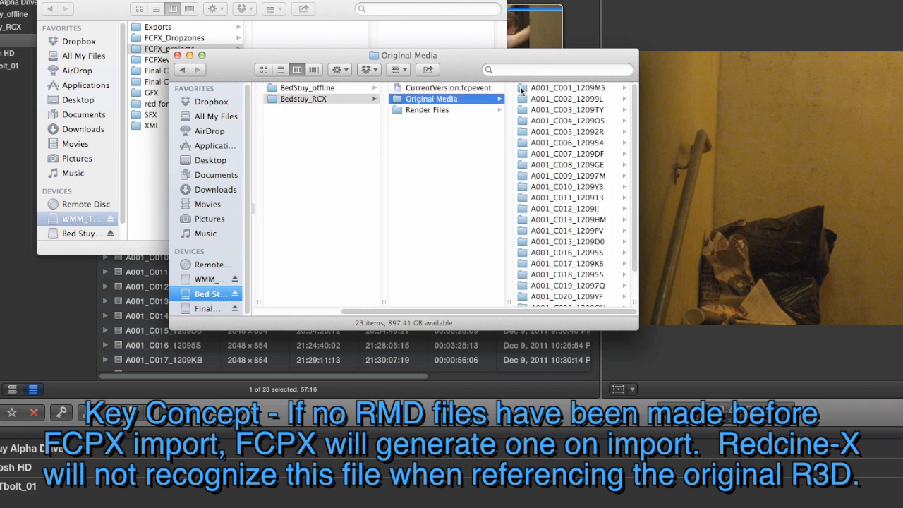
{"action": "left_click", "coordinate": [522, 88]}
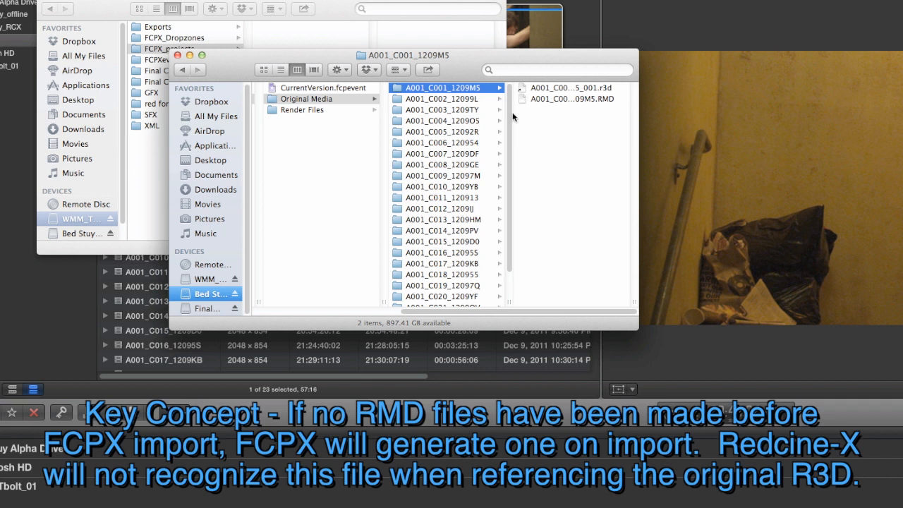
{"action": "left_click", "coordinate": [456, 100]}
{"action": "left_click", "coordinate": [455, 110]}
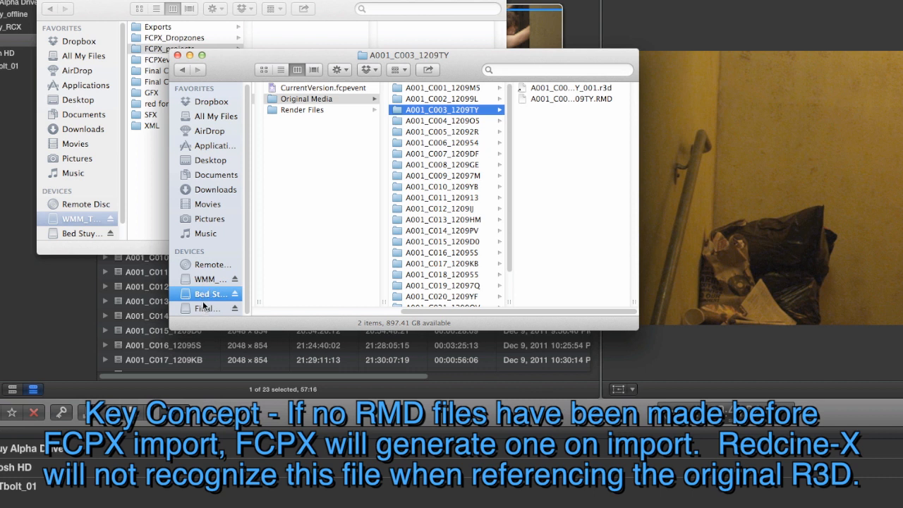
- Examine the first seven RDC clip folders in A001_1209J5.RDM under Bed Stuy, Day 1, Roll 1 for RMD files
{"action": "scroll", "coordinate": [329, 253], "scroll_direction": "left", "scroll_amount": 5}
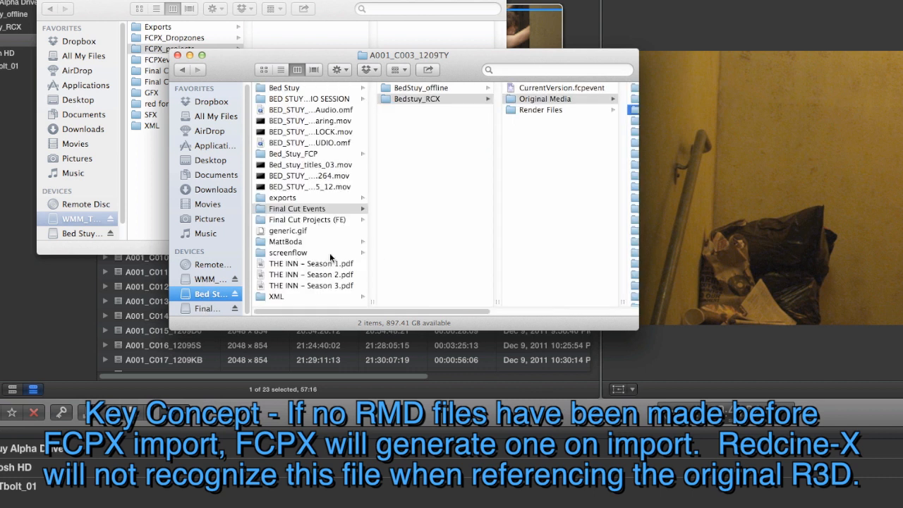
{"action": "left_click", "coordinate": [284, 89]}
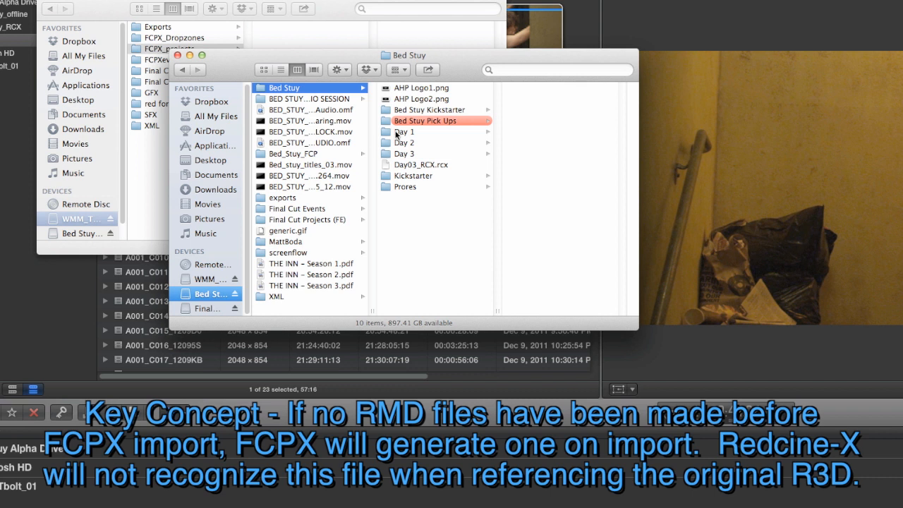
{"action": "left_click", "coordinate": [397, 133]}
{"action": "left_click", "coordinate": [532, 90]}
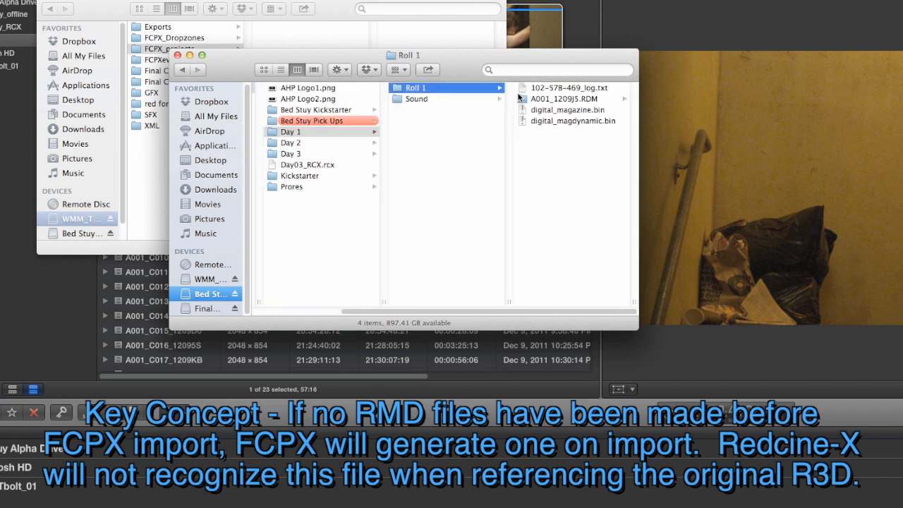
{"action": "left_click", "coordinate": [522, 101]}
{"action": "left_click", "coordinate": [524, 90]}
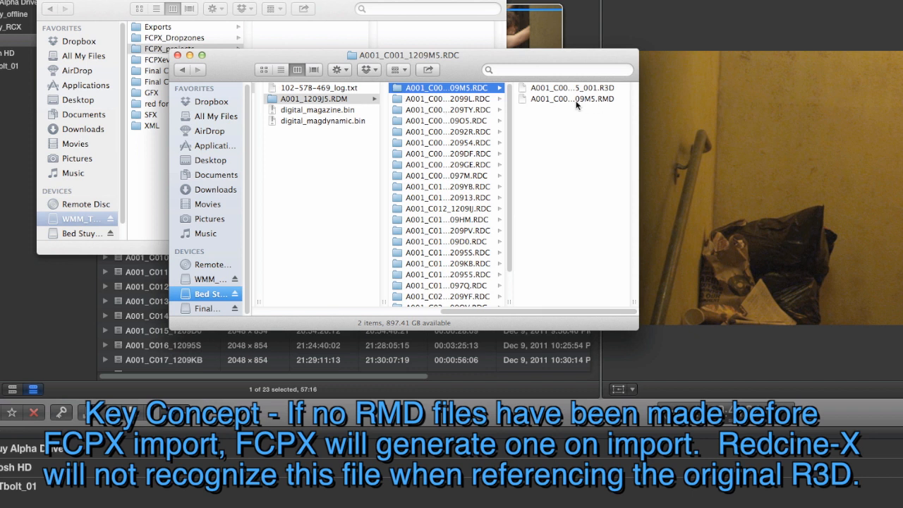
{"action": "left_click", "coordinate": [436, 100]}
{"action": "left_click", "coordinate": [434, 111]}
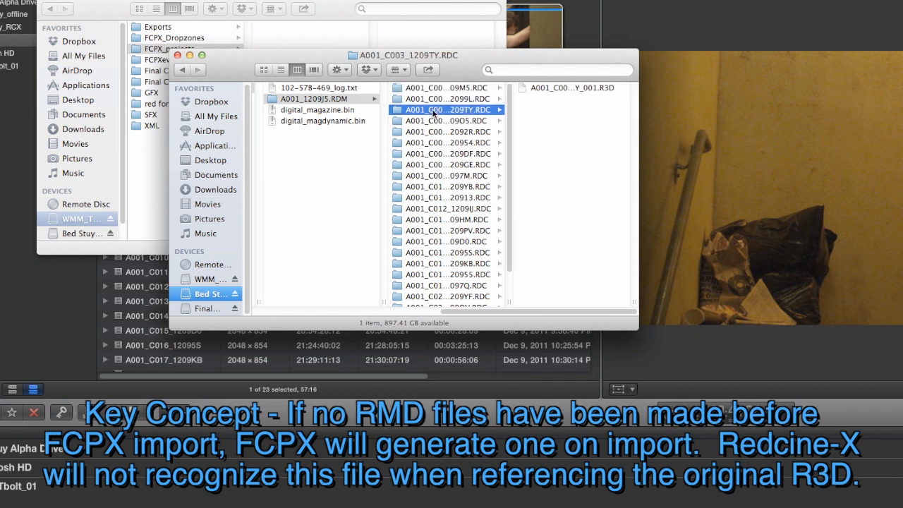
{"action": "left_click", "coordinate": [435, 122]}
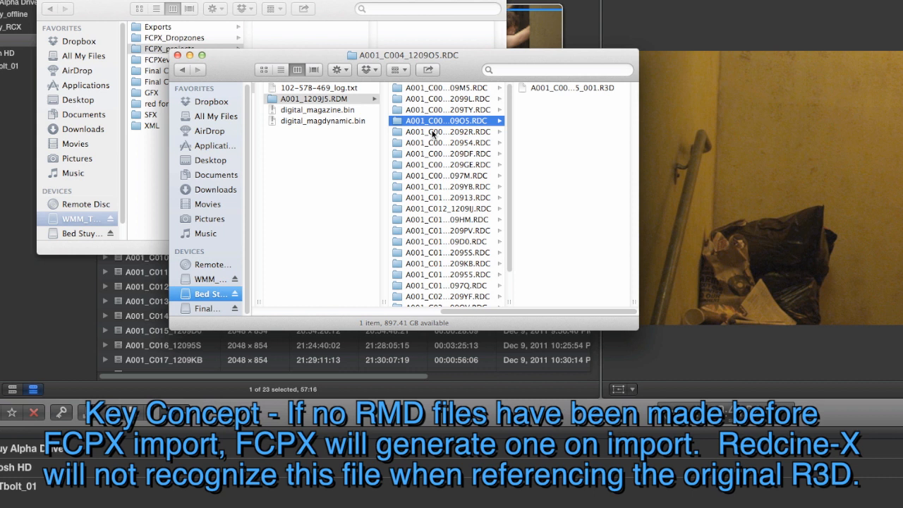
{"action": "left_click", "coordinate": [432, 134]}
{"action": "left_click", "coordinate": [433, 144]}
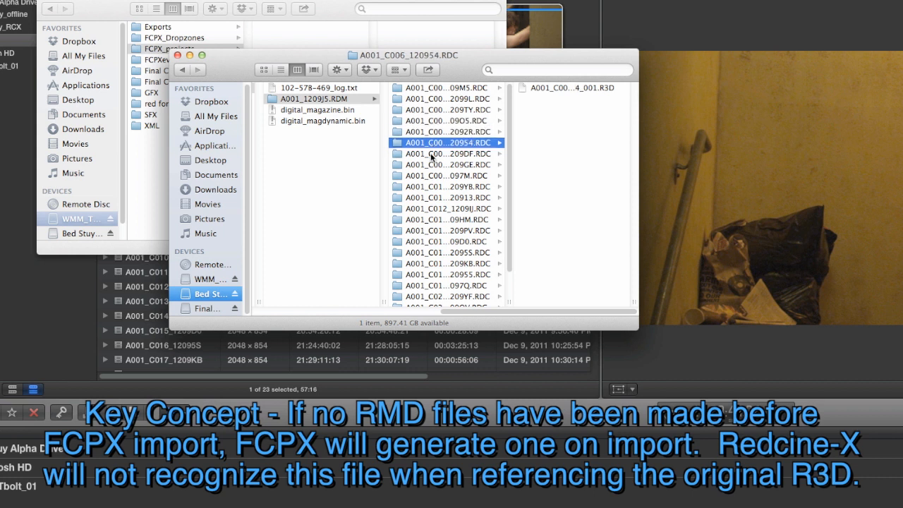
{"action": "left_click", "coordinate": [432, 154]}
{"action": "left_click", "coordinate": [431, 143]}
- Return to Final Cut Pro, move the Bedstuy_RCX event to the trash and select the Bed Stuy Alpha Drive
{"action": "left_click", "coordinate": [603, 406]}
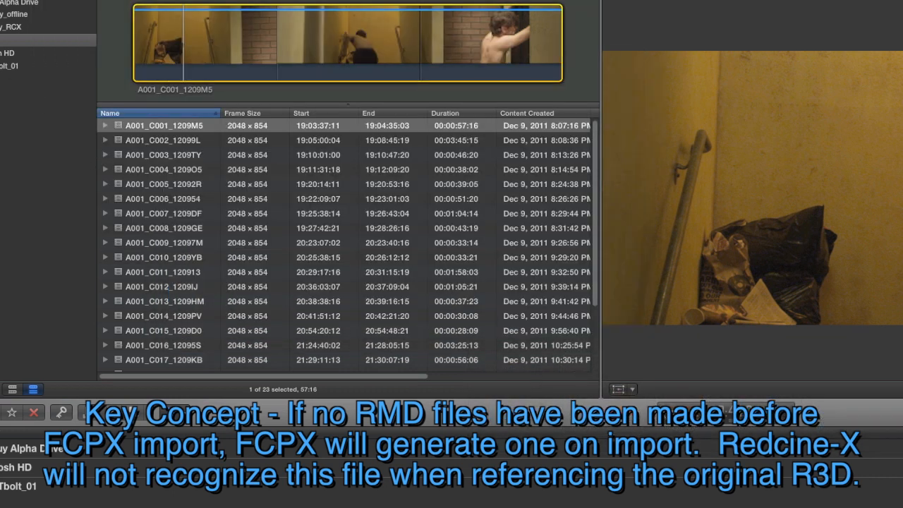
{"action": "right_click", "coordinate": [2, 25]}
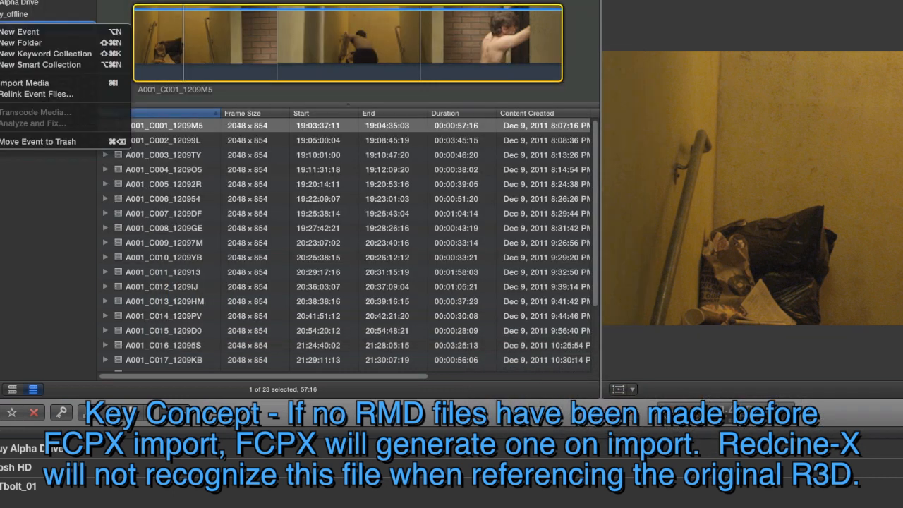
{"action": "left_click", "coordinate": [8, 142]}
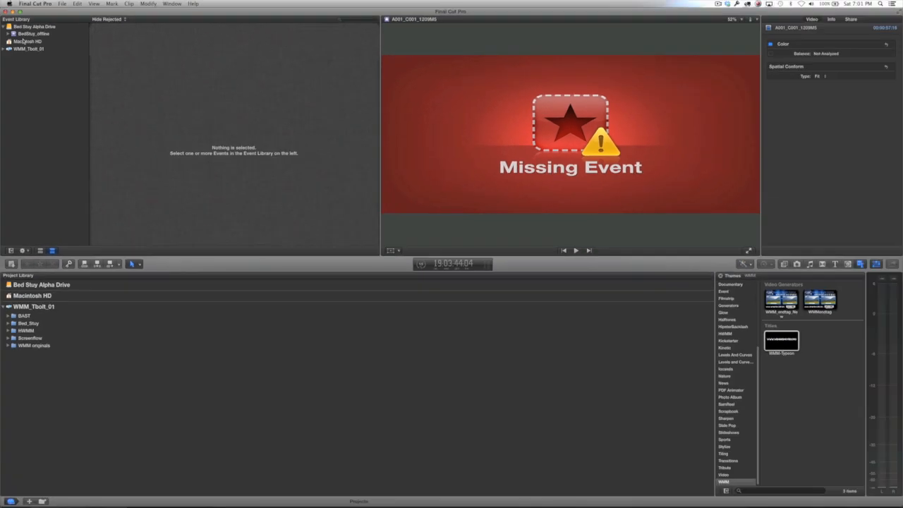
{"action": "left_click", "coordinate": [28, 27]}
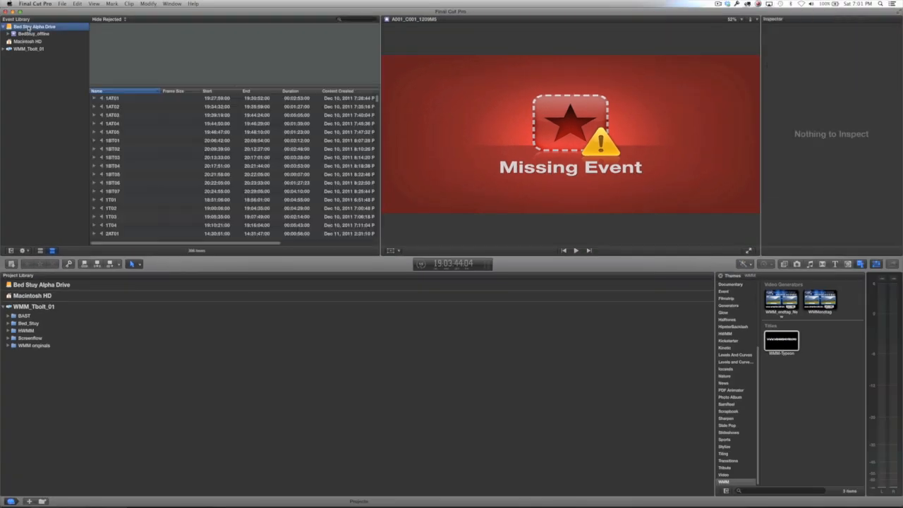
- Switch to REDCINE-X PRO and save RMD files for all items in Project 01
{"action": "key", "text": "super+Tab"}
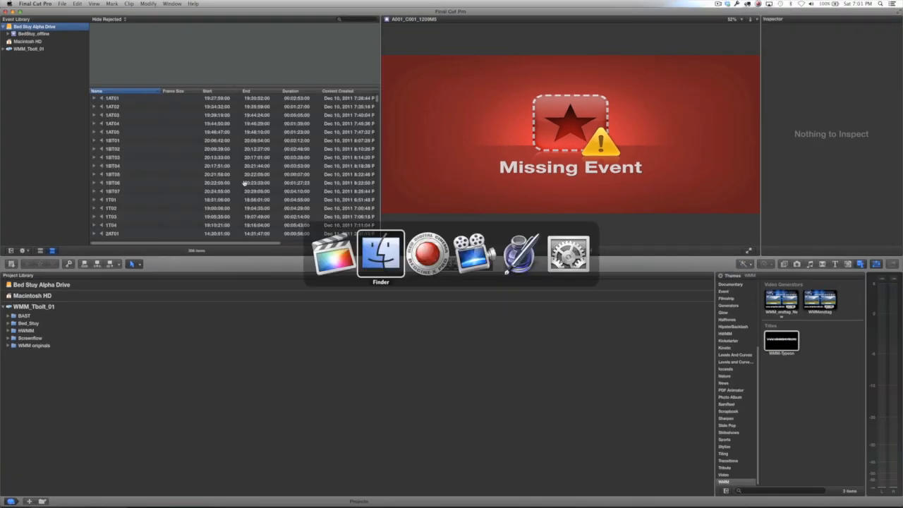
{"action": "left_click", "coordinate": [428, 255]}
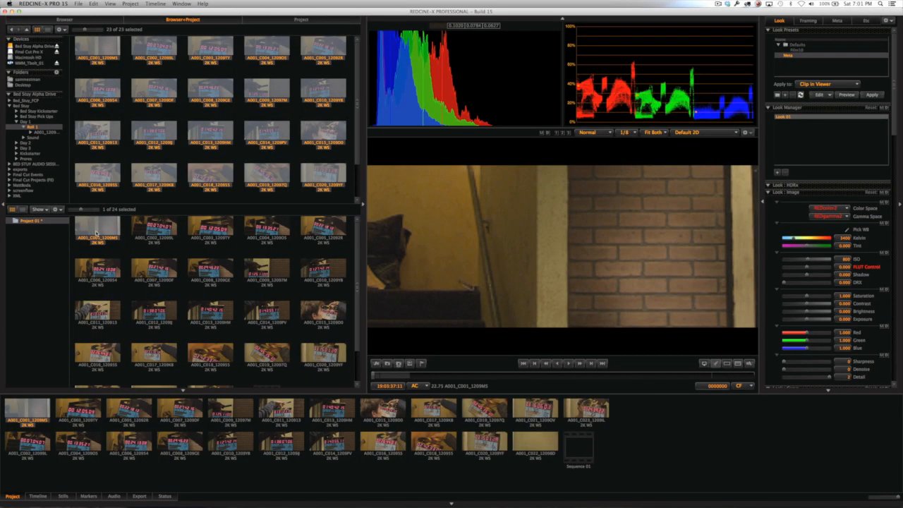
{"action": "left_click", "coordinate": [118, 249]}
{"action": "left_click", "coordinate": [102, 226]}
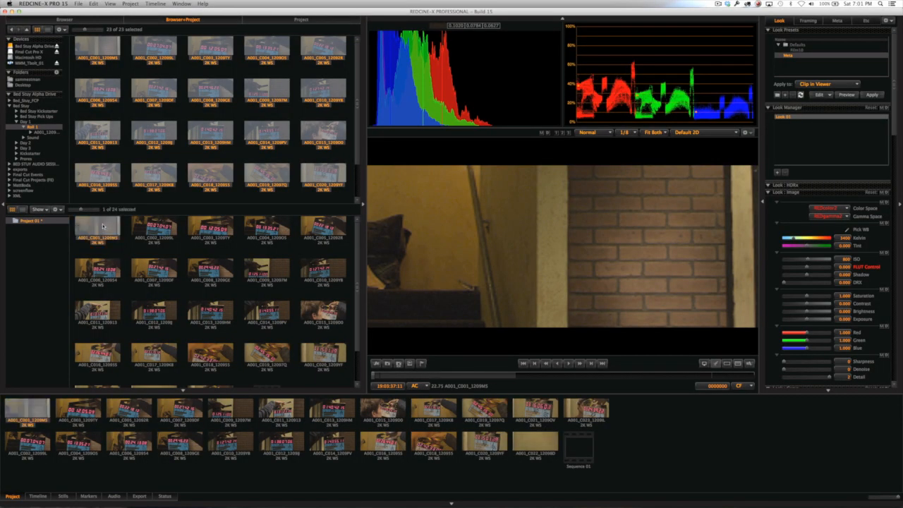
{"action": "key", "text": "super+a"}
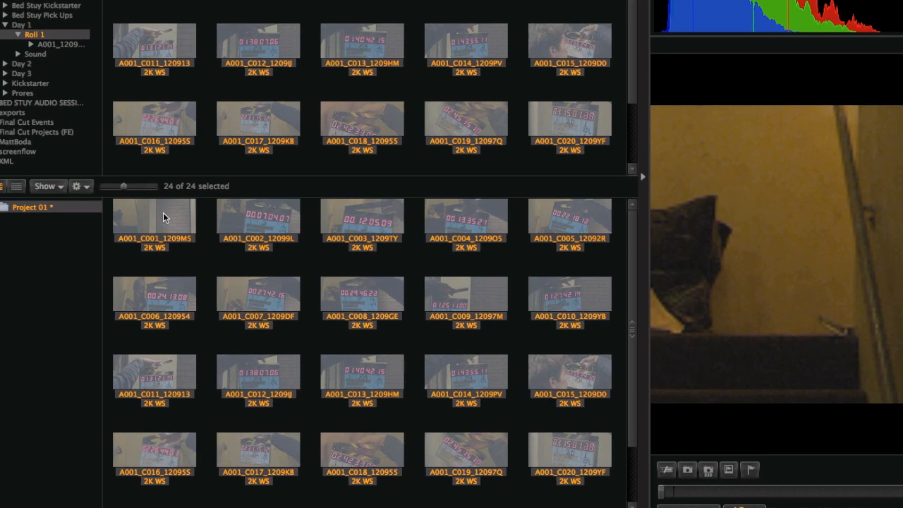
{"action": "right_click", "coordinate": [102, 225]}
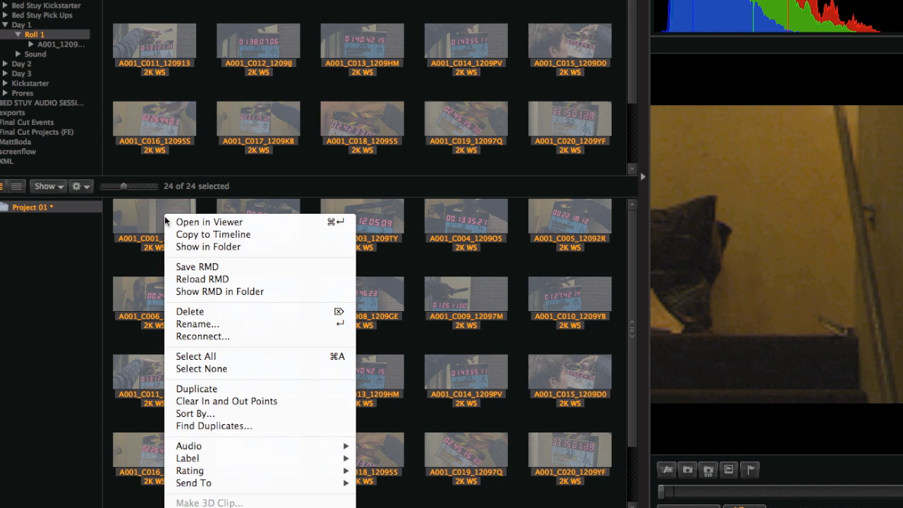
{"action": "left_click", "coordinate": [182, 268]}
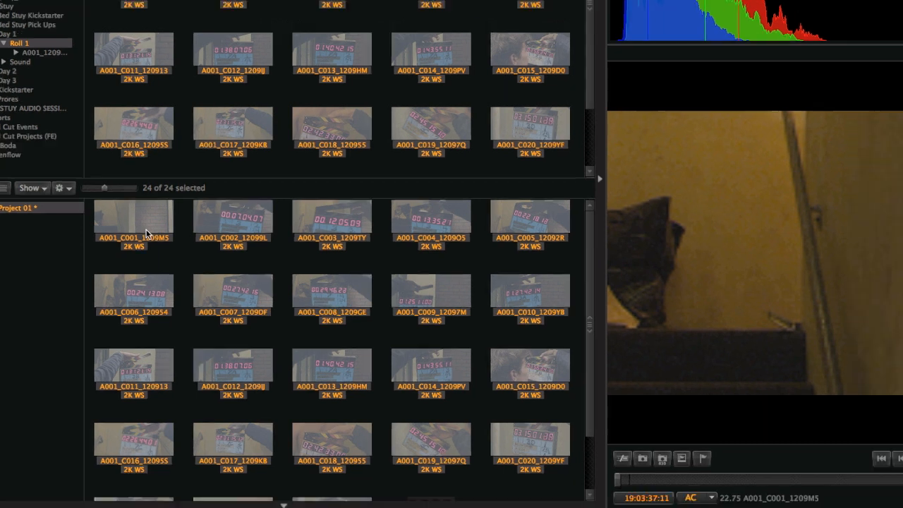
- Switch to Final Cut Pro and create a new event named Bedstuy_RCX on the Bed Stuy Alpha Drive
{"action": "key", "text": "super+Tab"}
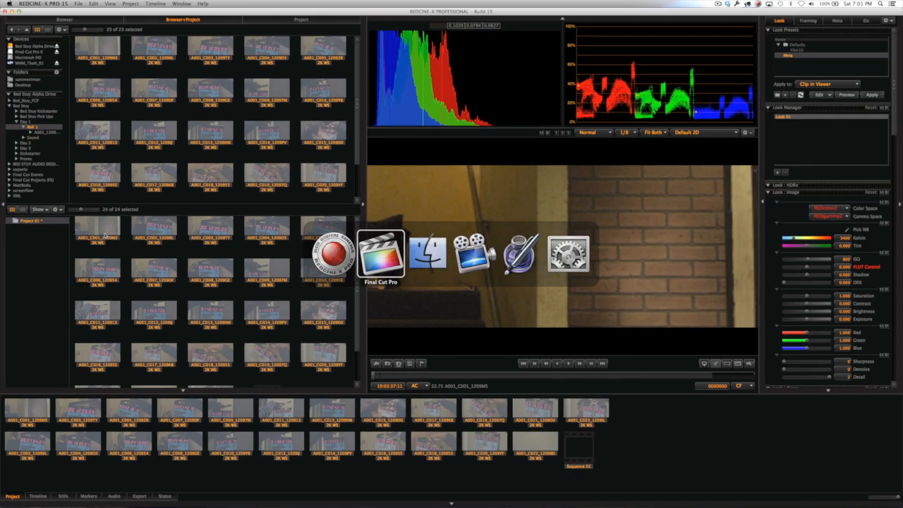
{"action": "key", "text": "super+Tab"}
{"action": "key", "text": "super+Tab"}
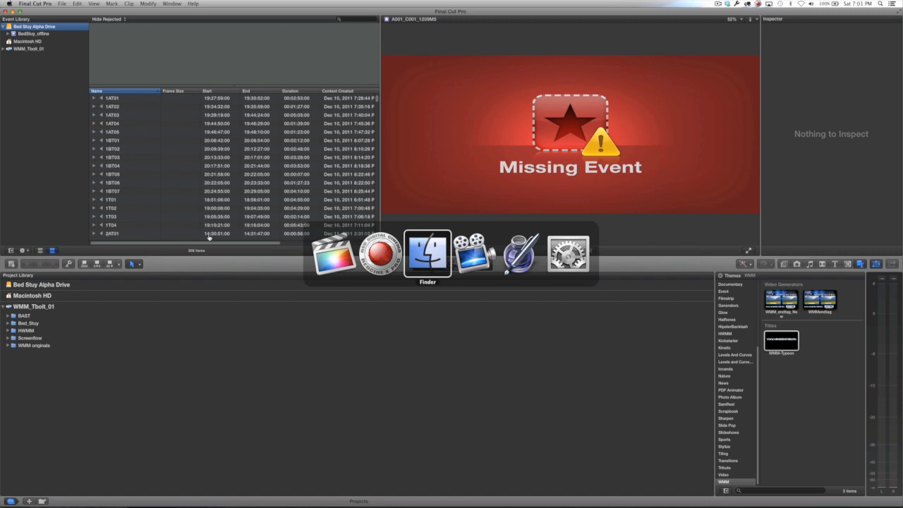
{"action": "left_click", "coordinate": [348, 261]}
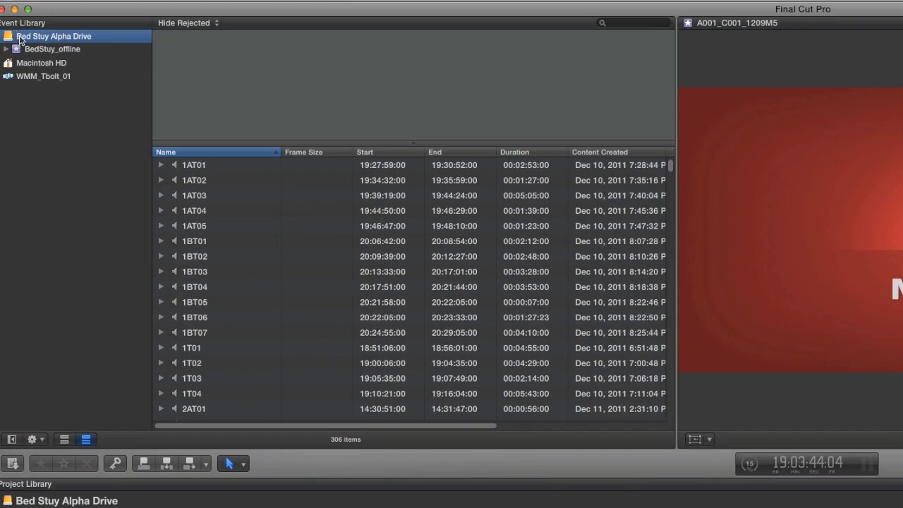
{"action": "right_click", "coordinate": [11, 29]}
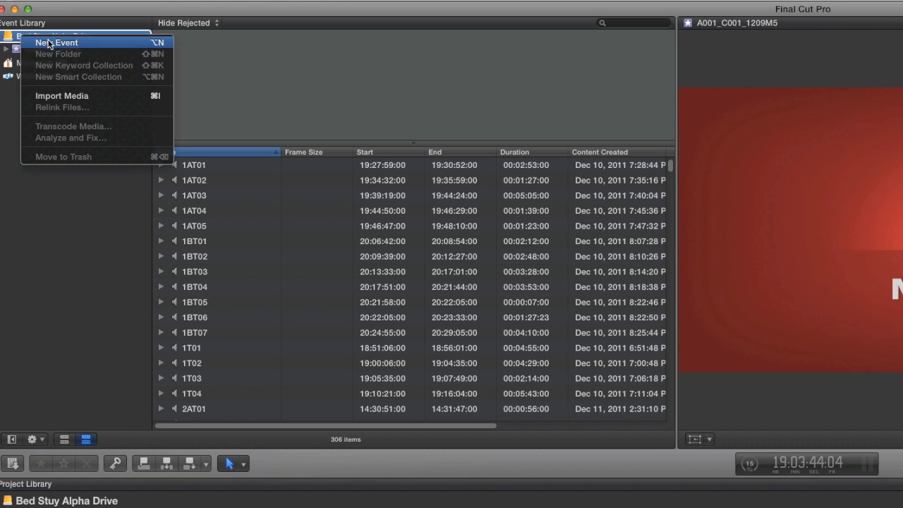
{"action": "key", "text": "Escape"}
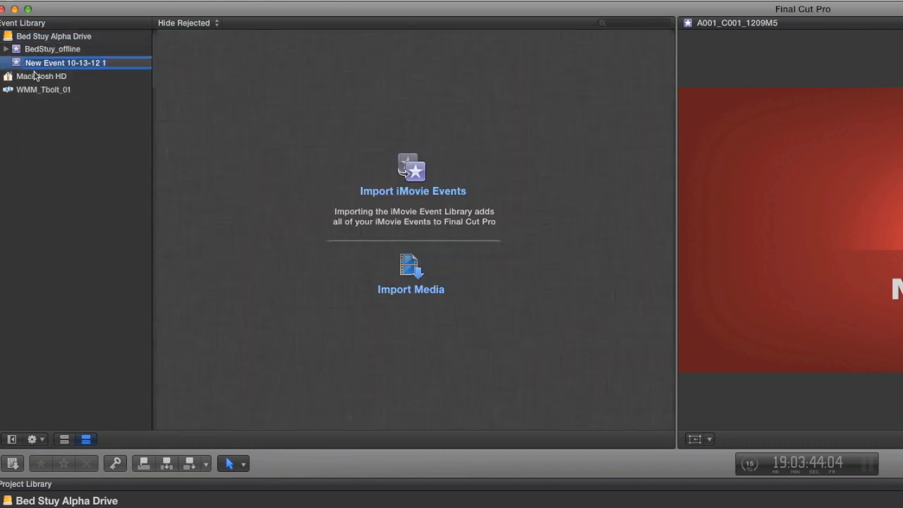
{"action": "type", "text": "Bedstuy_RCX"}
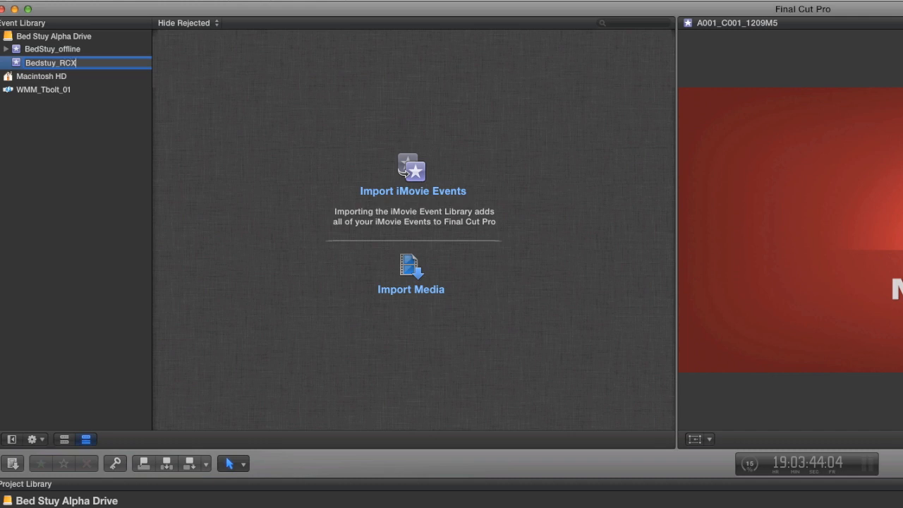
{"action": "key", "text": "Return"}
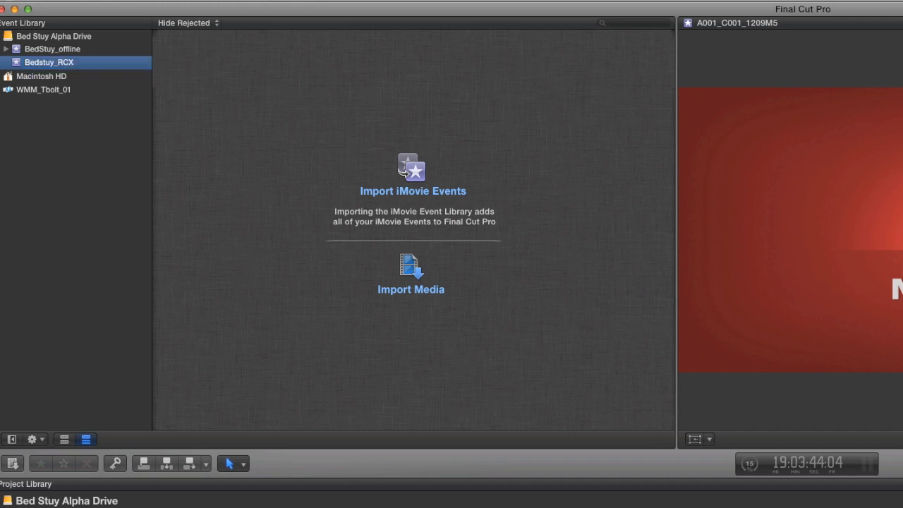
- Switch to Finder and examine the first five RDC clip folders in A001_1209J5.RDM for RMD files
{"action": "key", "text": "super+Tab"}
{"action": "key", "text": "super+Tab"}
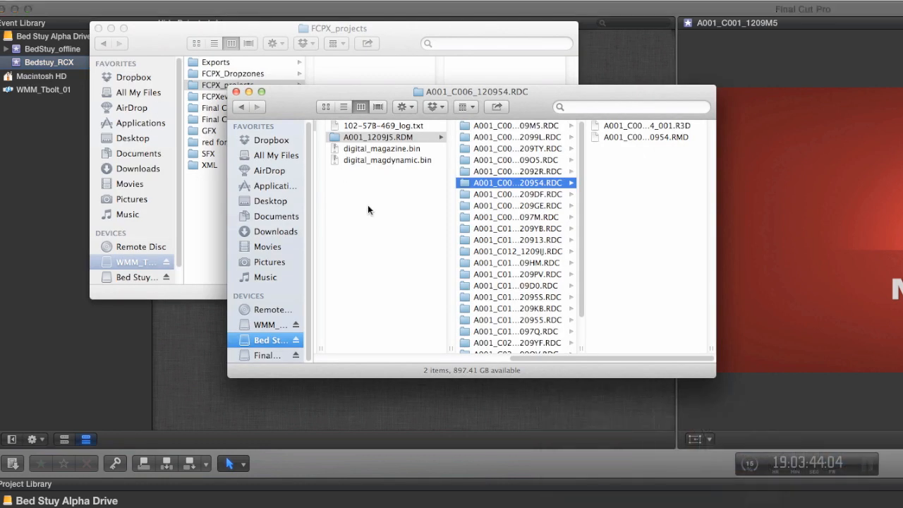
{"action": "scroll", "coordinate": [392, 233], "scroll_direction": "left", "scroll_amount": 5}
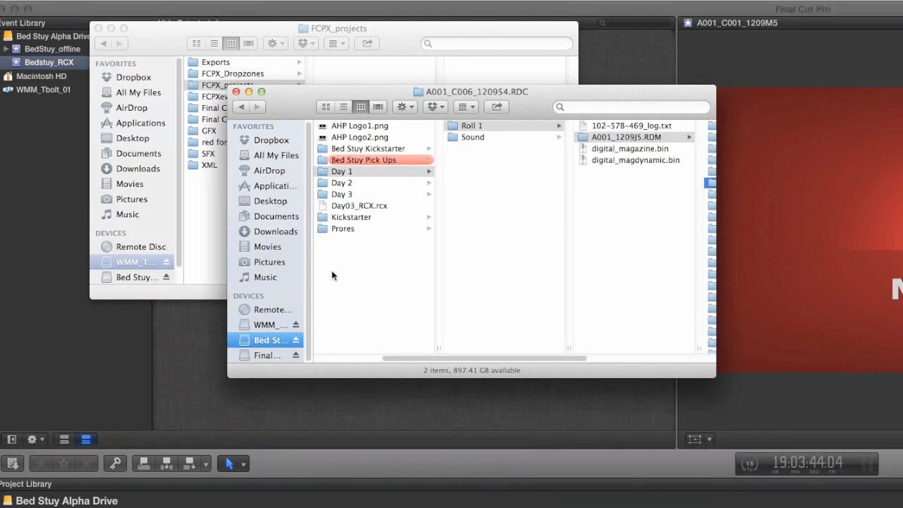
{"action": "scroll", "coordinate": [487, 183], "scroll_direction": "right", "scroll_amount": 5}
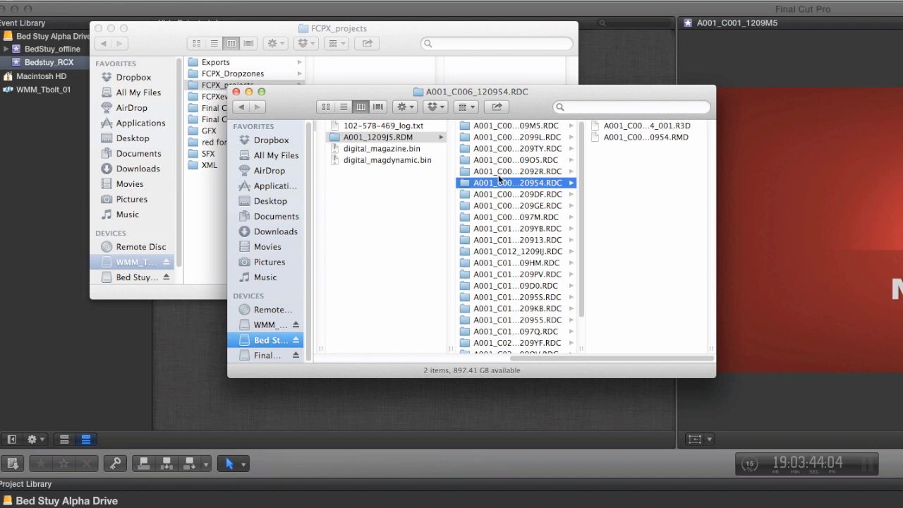
{"action": "left_click", "coordinate": [489, 148]}
{"action": "left_click", "coordinate": [488, 137]}
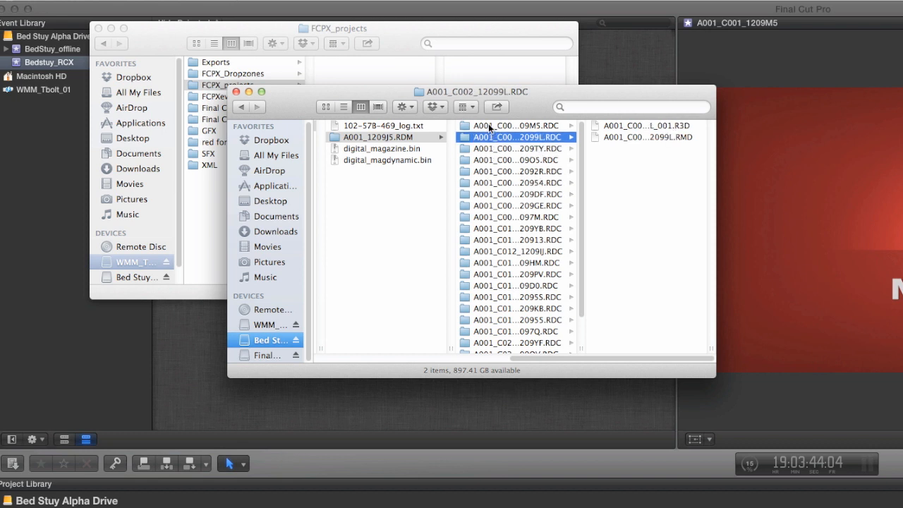
{"action": "left_click", "coordinate": [489, 125]}
{"action": "left_click", "coordinate": [488, 139]}
{"action": "left_click", "coordinate": [489, 148]}
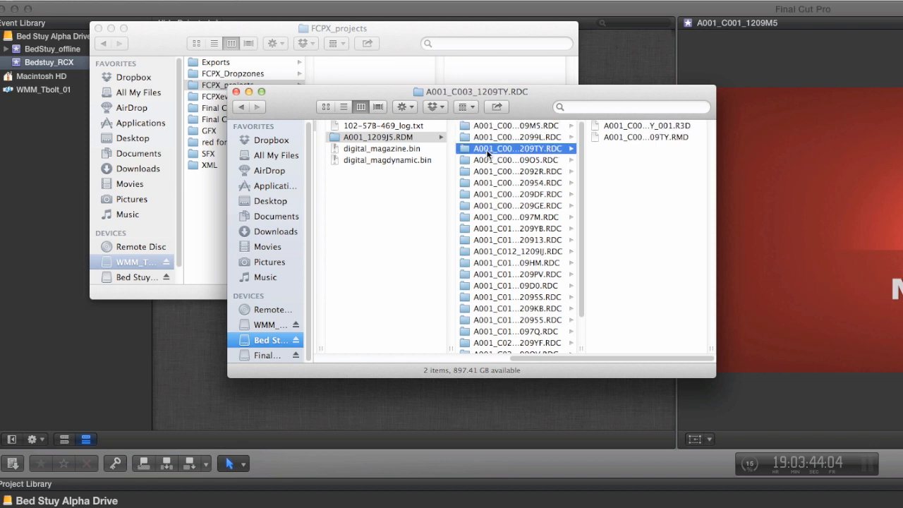
{"action": "left_click", "coordinate": [489, 161]}
{"action": "left_click", "coordinate": [486, 172]}
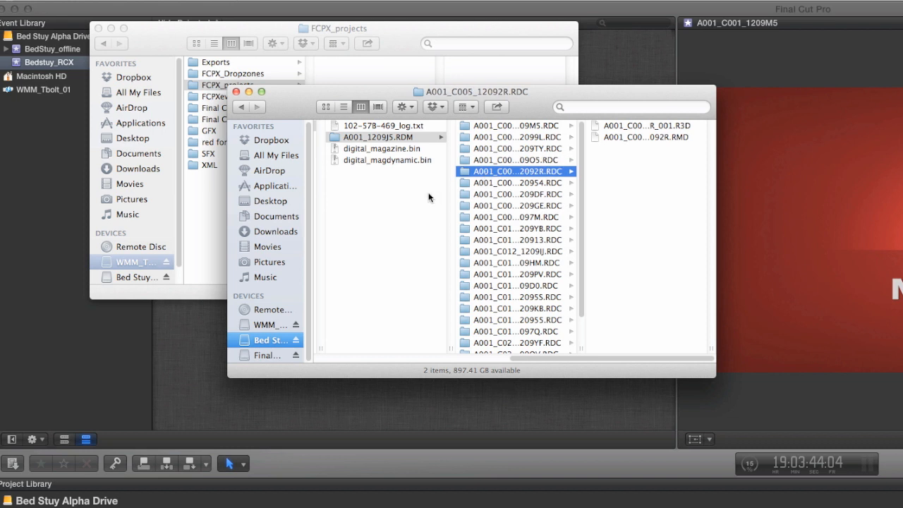
- Import the A001_1209J5.RDM folder into the Bedstuy_RCX event in Final Cut Pro and view its first three clips
{"action": "left_click_drag", "start_coordinate": [337, 138], "coordinate": [50, 64]}
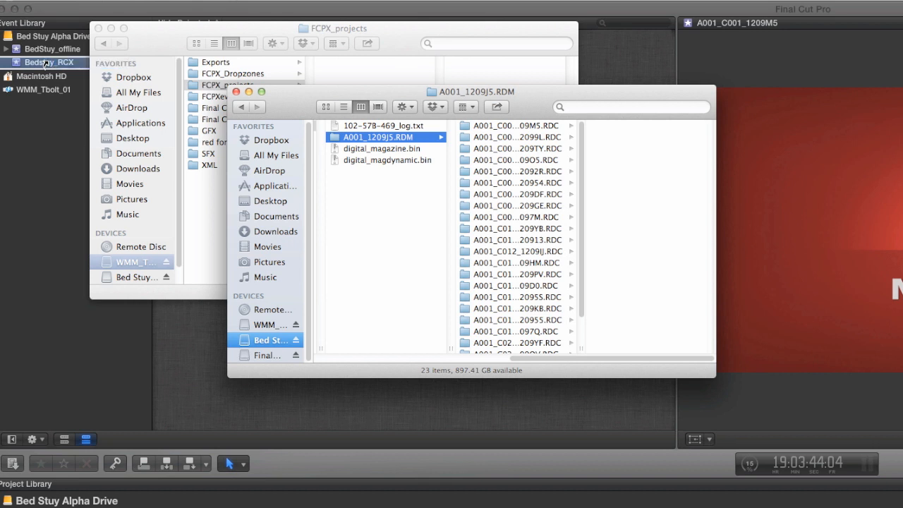
{"action": "left_click", "coordinate": [33, 142]}
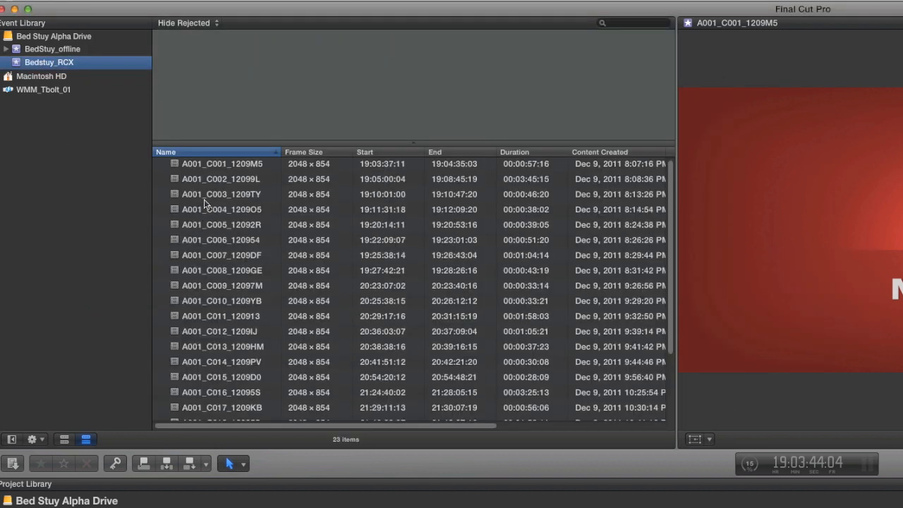
{"action": "left_click", "coordinate": [205, 170]}
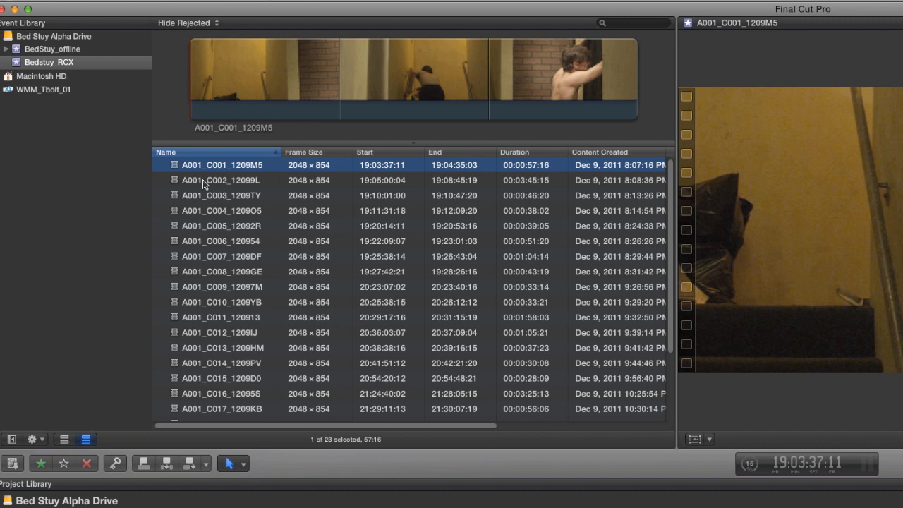
{"action": "left_click", "coordinate": [203, 183]}
{"action": "left_click", "coordinate": [204, 196]}
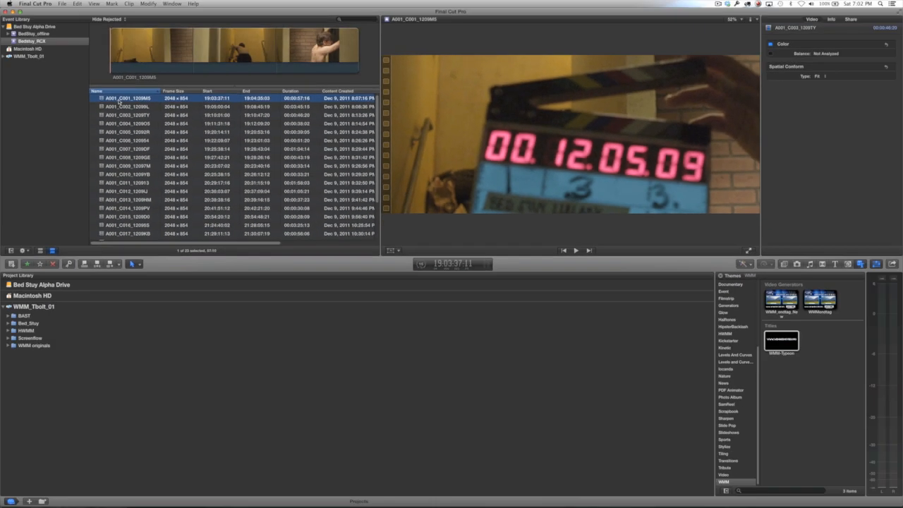
{"action": "left_click", "coordinate": [163, 144]}
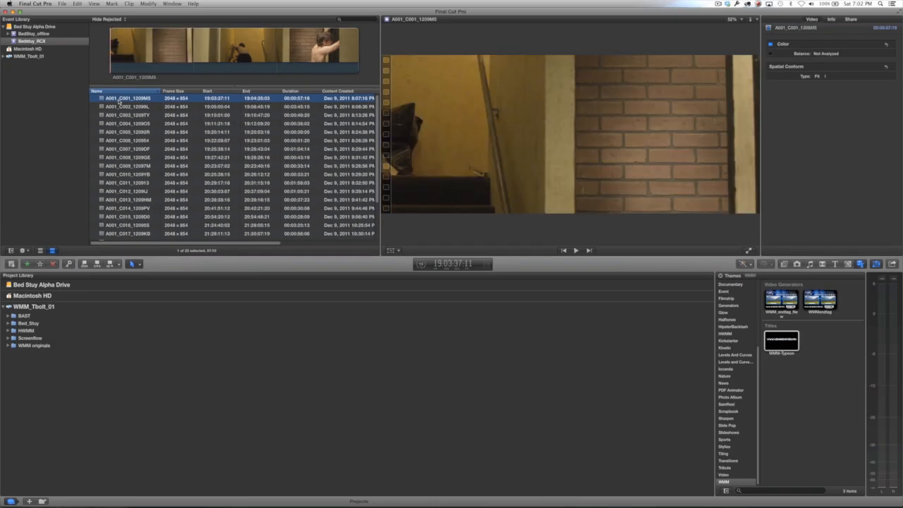
- Switch to REDCINE-X PRO and regrade A001_C001_1209M5 with raised FLUT, green tint 34.884, minimum Kelvin and contrast 1.000
{"action": "key", "text": "super+Tab"}
{"action": "key", "text": "super+Tab"}
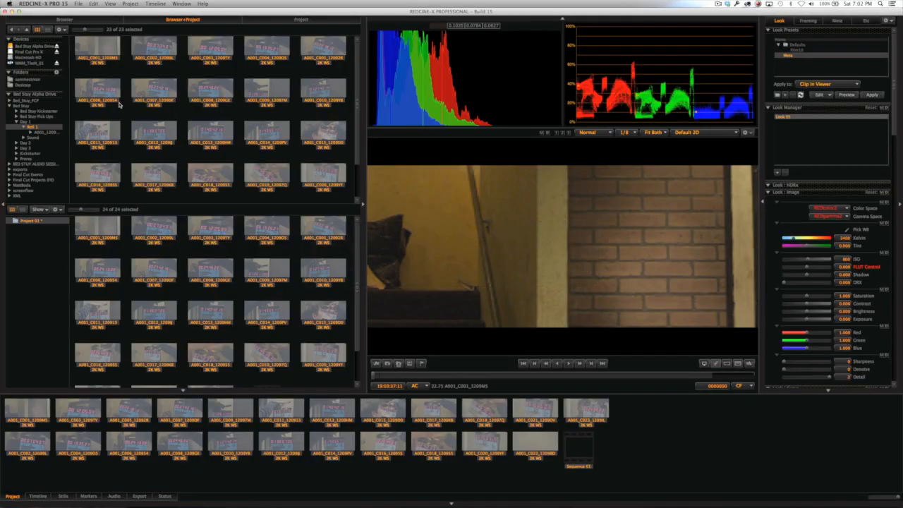
{"action": "left_click", "coordinate": [26, 411]}
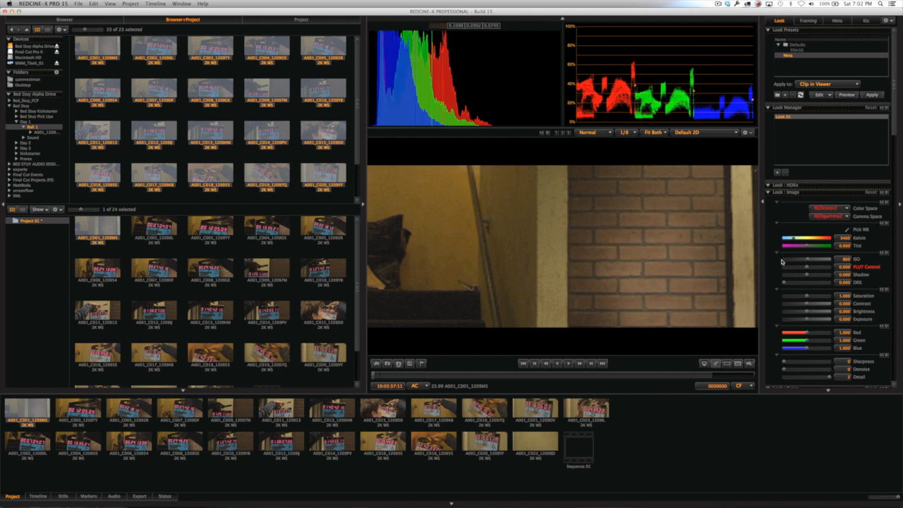
{"action": "left_click_drag", "start_coordinate": [809, 268], "coordinate": [814, 247]}
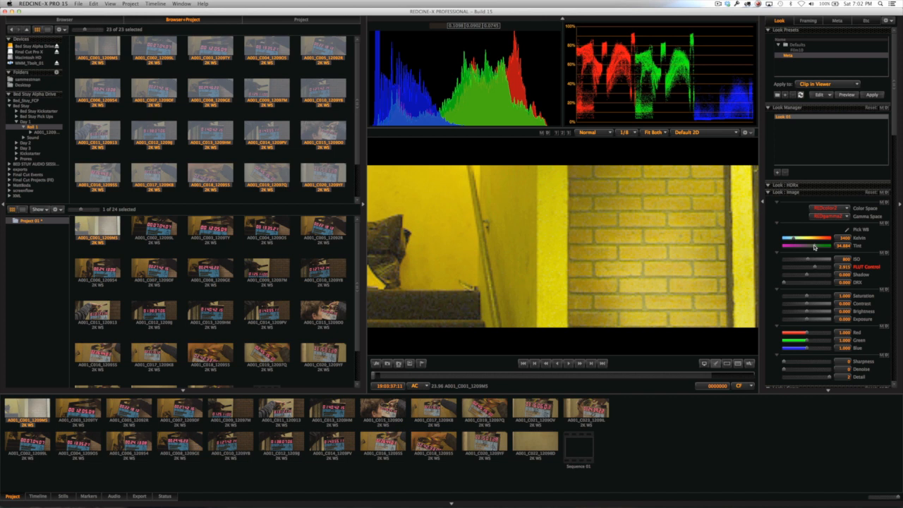
{"action": "left_click_drag", "start_coordinate": [794, 240], "coordinate": [769, 242]}
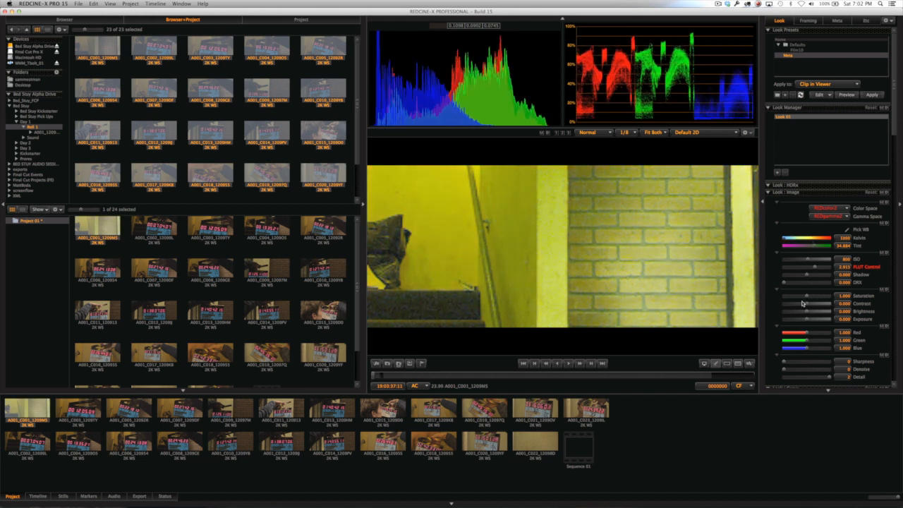
{"action": "left_click_drag", "start_coordinate": [808, 304], "coordinate": [830, 305]}
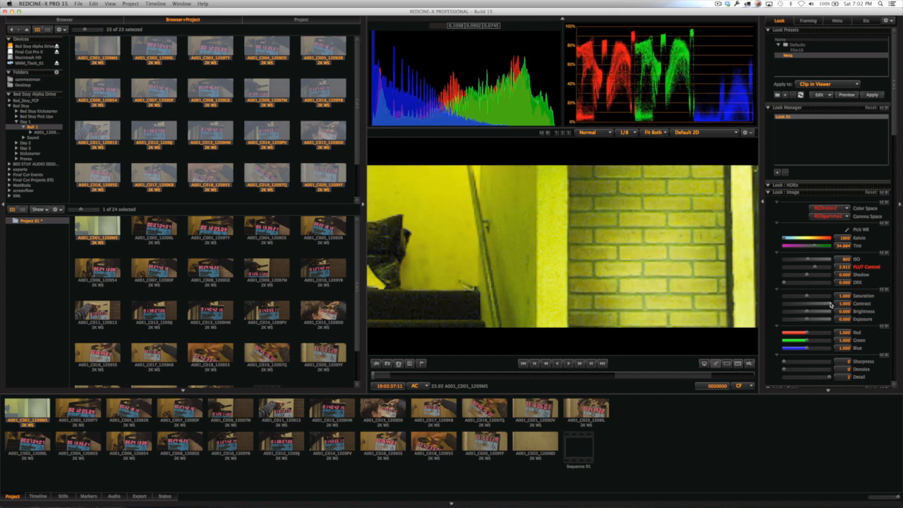
- Switch to Final Cut Pro and check the colour of clip A001_C001_1209M5 in the Bedstuy_RCX event
{"action": "key", "text": "super+Tab"}
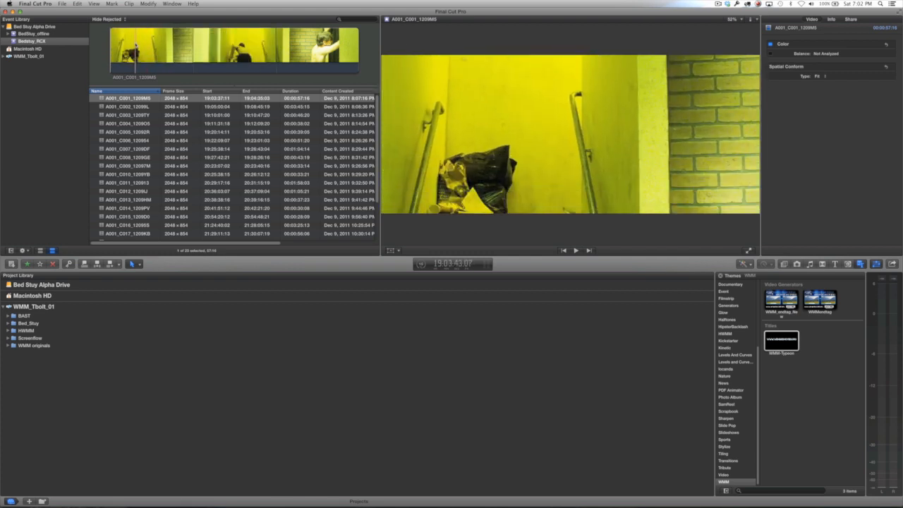
{"action": "left_click", "coordinate": [136, 46]}
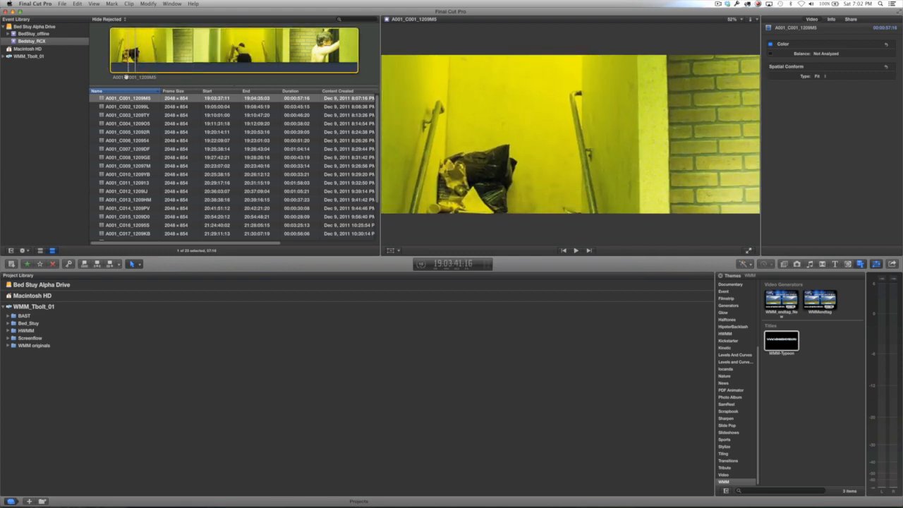
{"action": "left_click", "coordinate": [119, 100]}
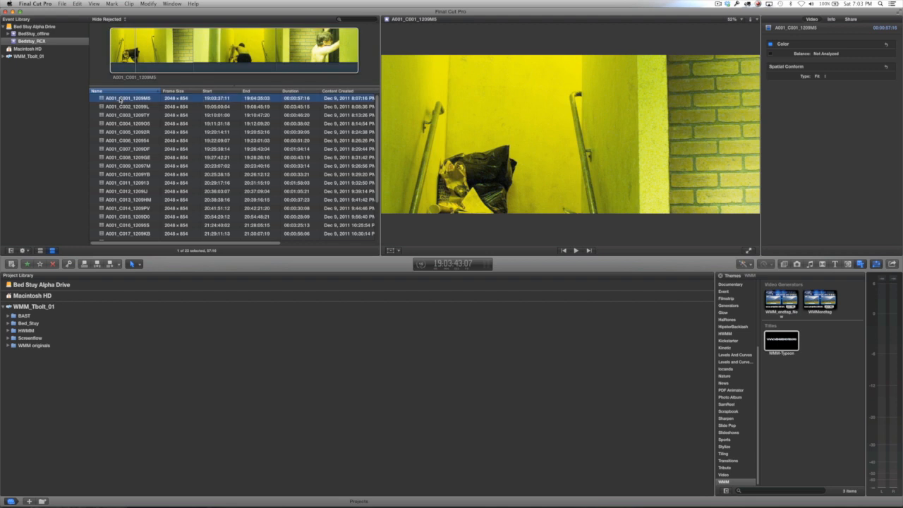
- Switch to REDCINE-X PRO and select all clips in Project 01
{"action": "key", "text": "super+Tab"}
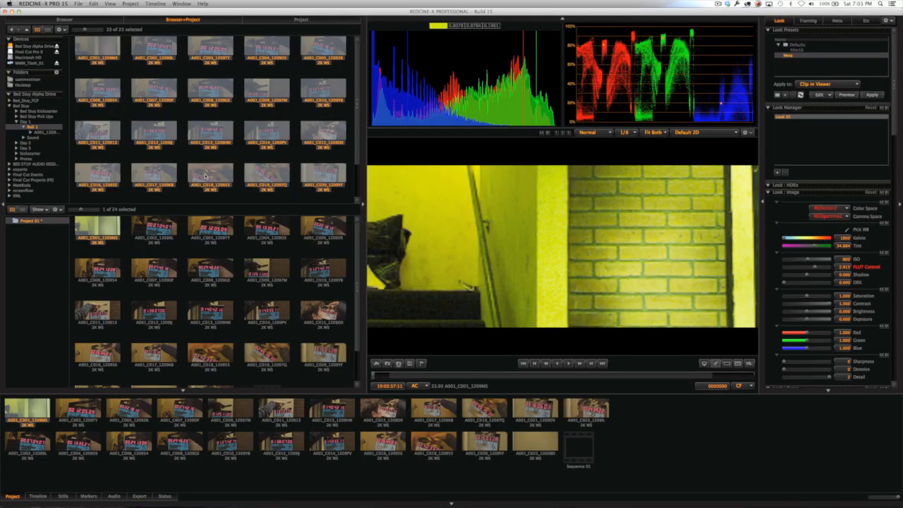
{"action": "left_click", "coordinate": [129, 244]}
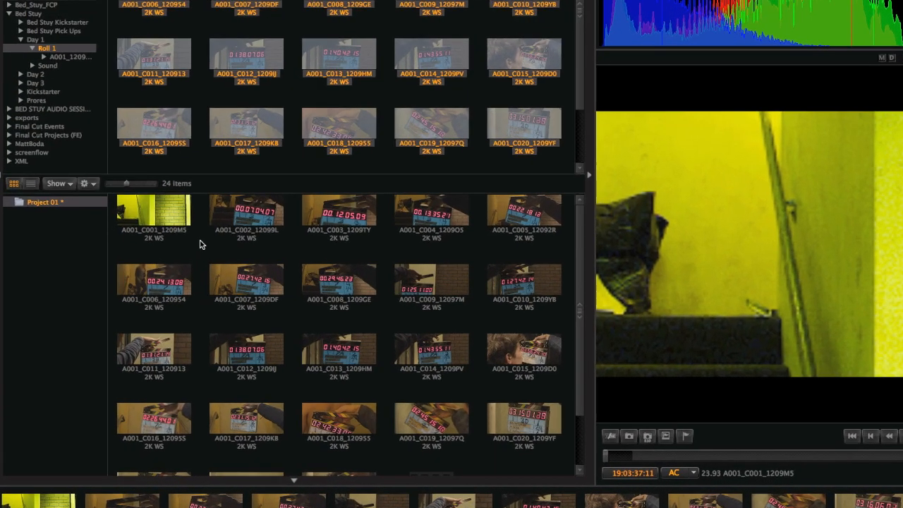
{"action": "key", "text": "super+a"}
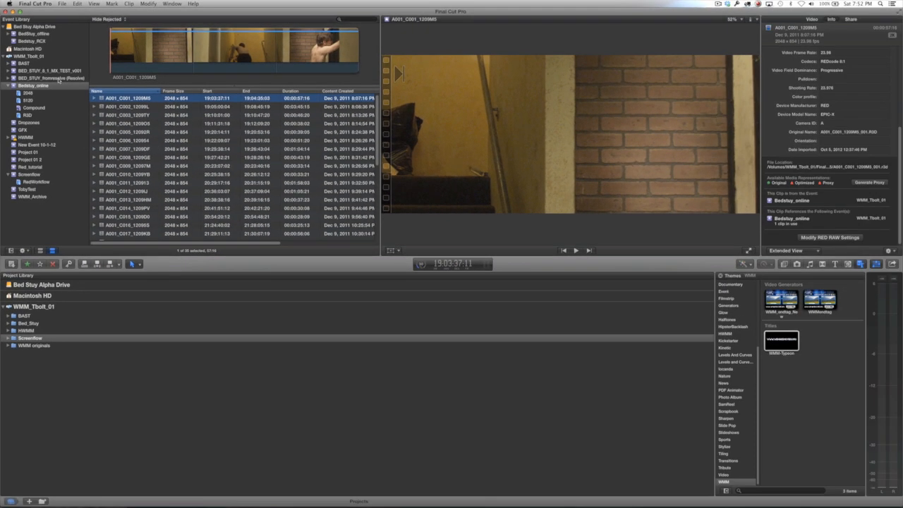
- In REDCINE-X PRO, open the Original Media folder of Bedstuy_online in a new bin including subfolders, and show the bin's clips
{"action": "key", "text": "super+Tab"}
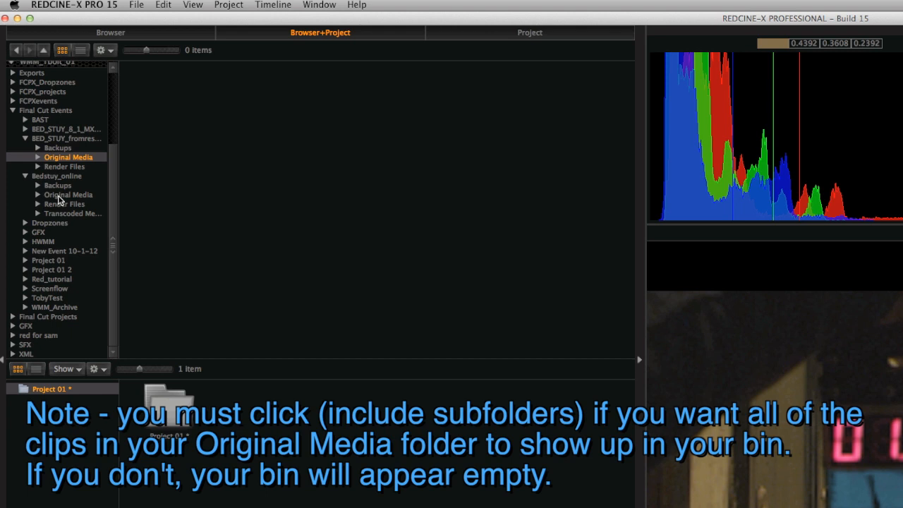
{"action": "left_click", "coordinate": [60, 196]}
{"action": "right_click", "coordinate": [60, 200]}
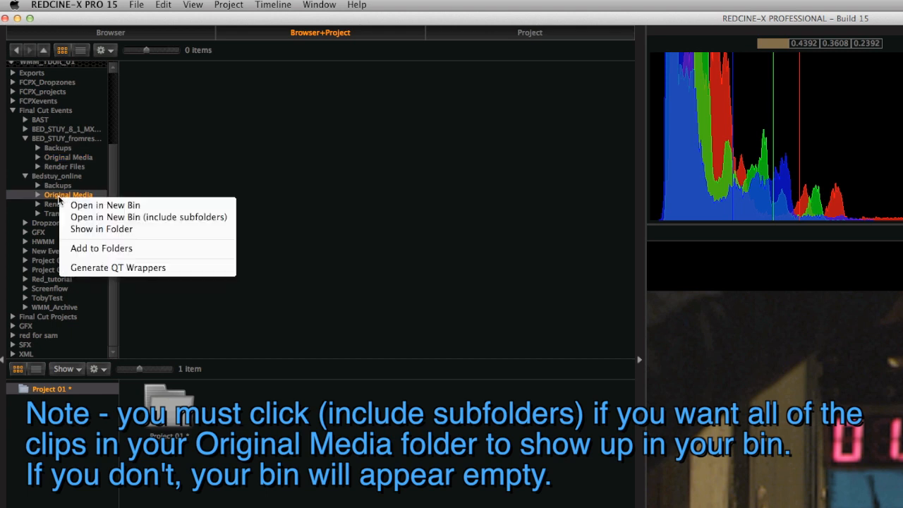
{"action": "left_click", "coordinate": [88, 220]}
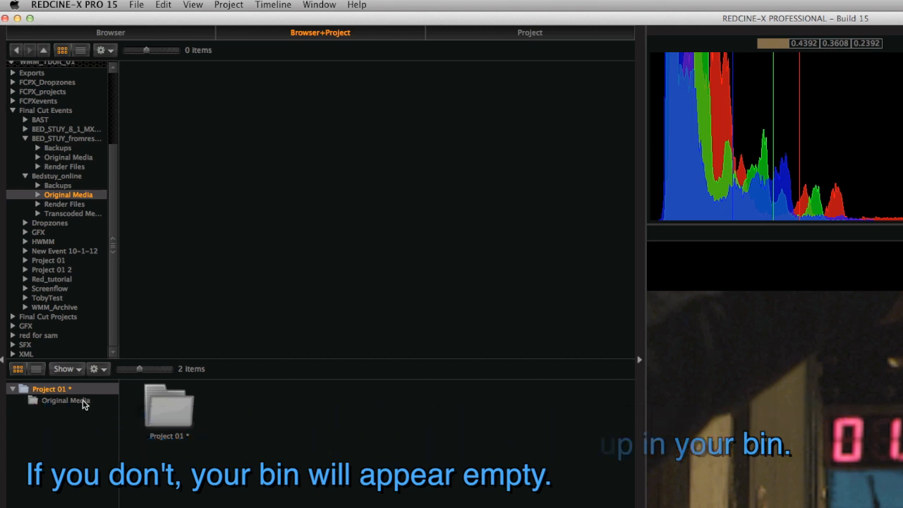
{"action": "left_click", "coordinate": [82, 403]}
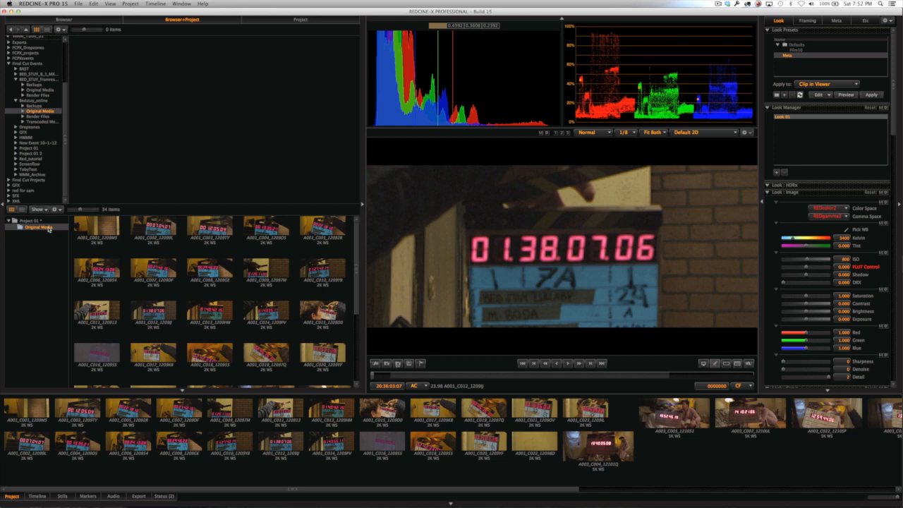
- Save RMD files for all clips in the Original Media bin
{"action": "left_click", "coordinate": [108, 232]}
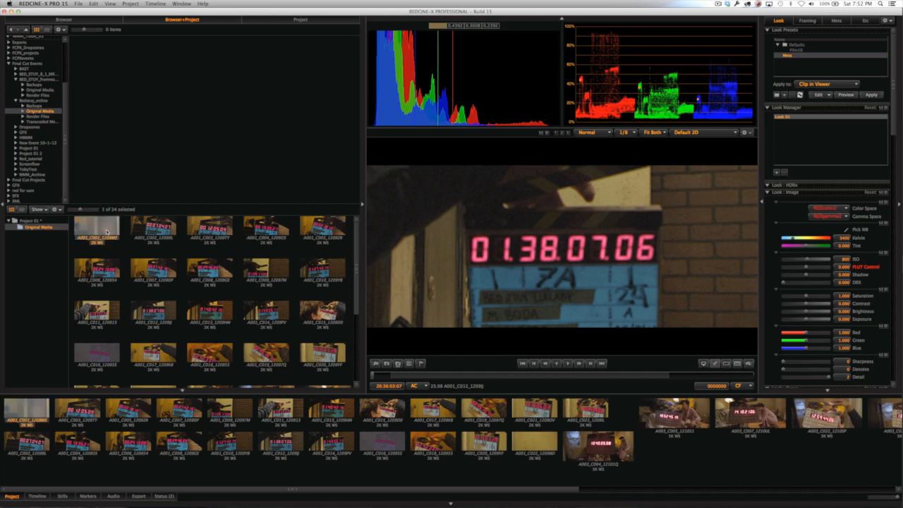
{"action": "key", "text": "super+a"}
{"action": "right_click", "coordinate": [108, 232]}
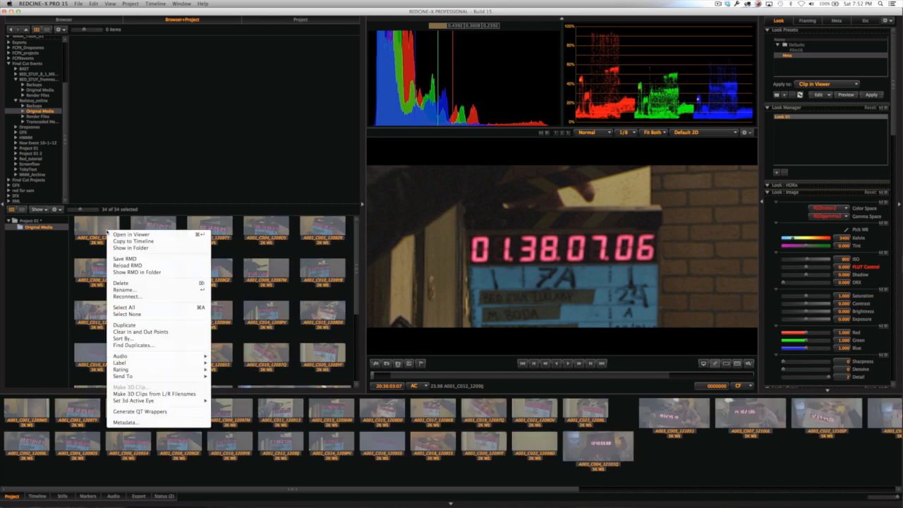
{"action": "left_click", "coordinate": [119, 259]}
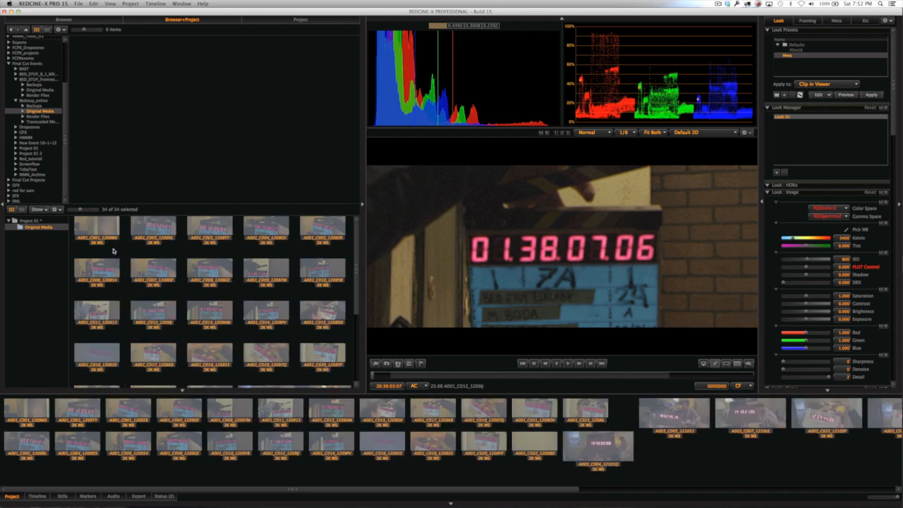
- Raise the FLUT Control of clip A001_C001_1209M5 to about 5.5 and check the clip's colour in Final Cut Pro's Bedstuy_online event
{"action": "left_click", "coordinate": [106, 231]}
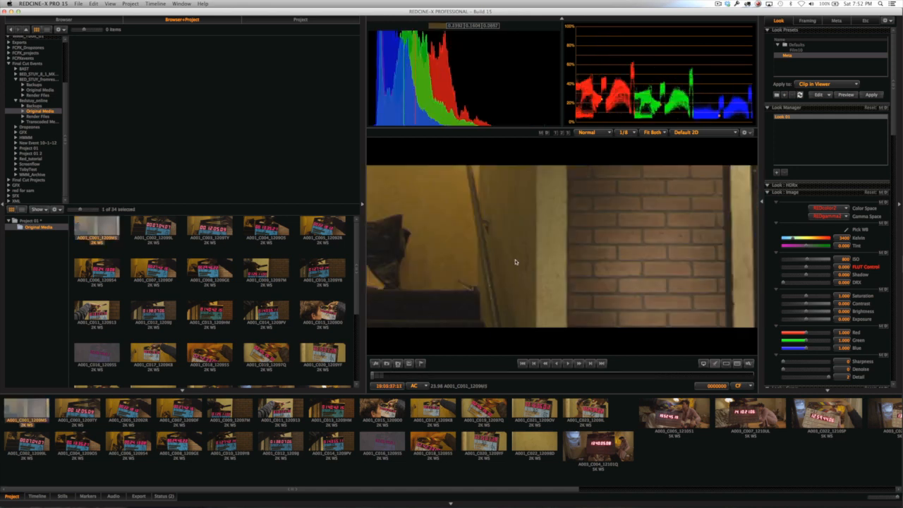
{"action": "left_click", "coordinate": [821, 268]}
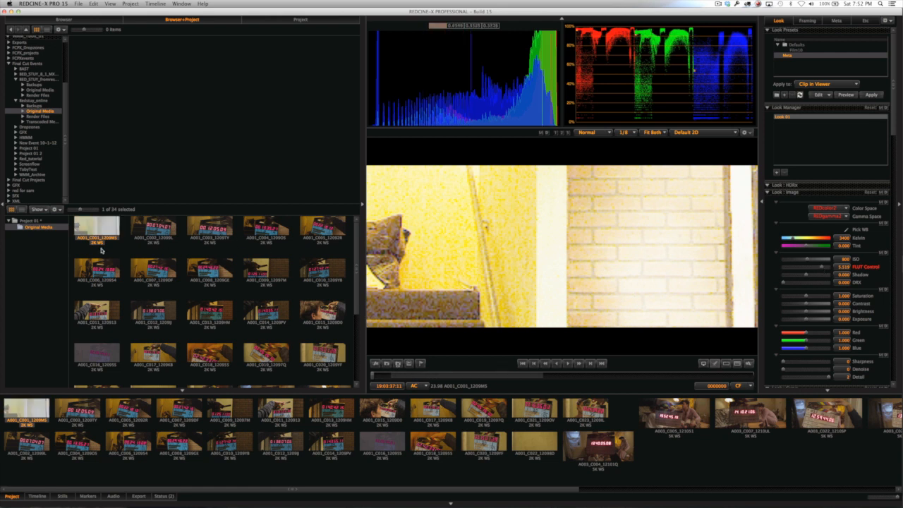
{"action": "key", "text": "super+Tab"}
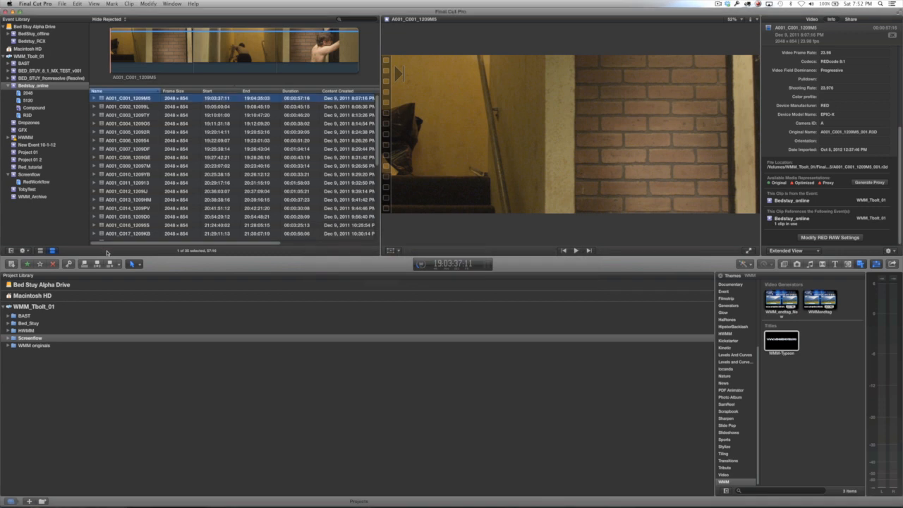
{"action": "left_click", "coordinate": [115, 100]}
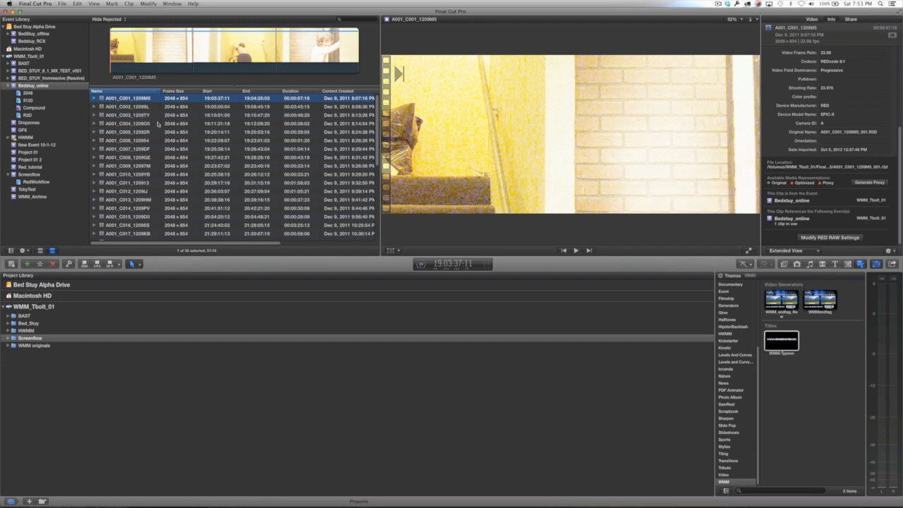
- In REDCINE-X PRO, open the Original Media folder of BED_STUY_fromresolve in a new bin including subfolders, and show the bin's clips
{"action": "key", "text": "super+Tab"}
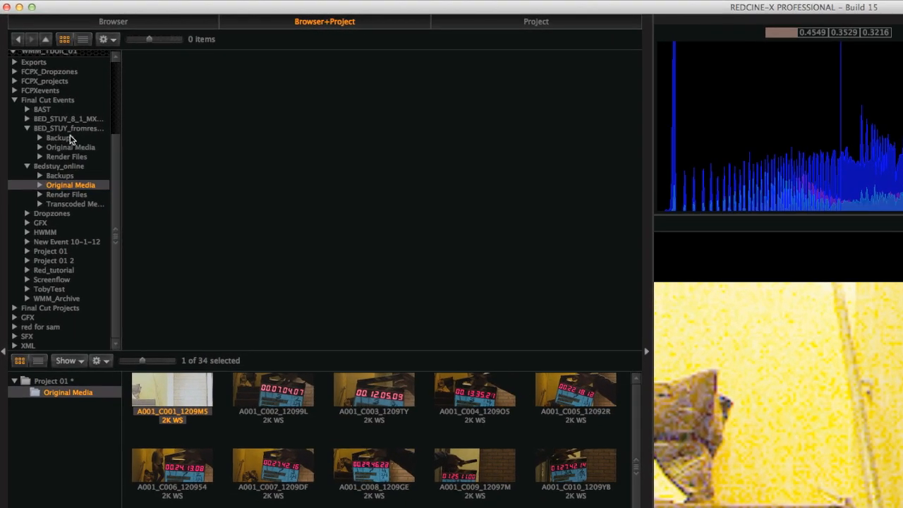
{"action": "left_click", "coordinate": [66, 129]}
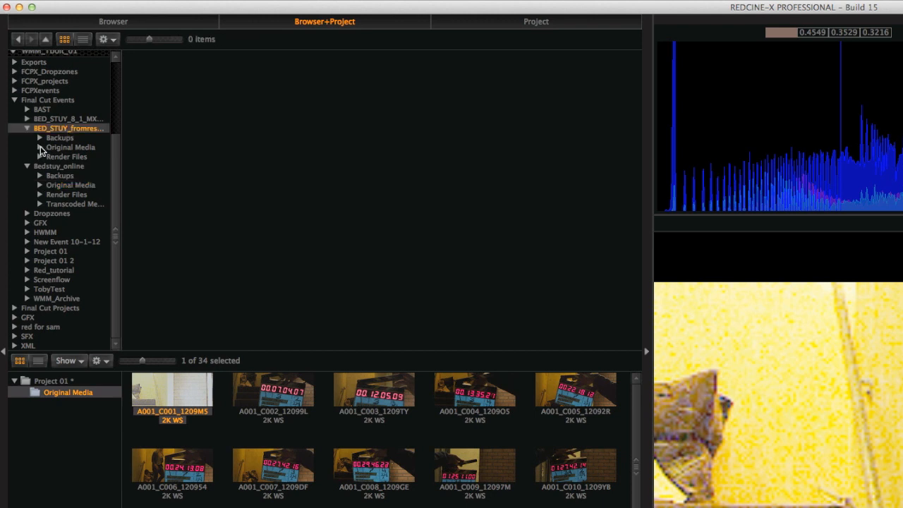
{"action": "left_click", "coordinate": [46, 147]}
{"action": "left_click", "coordinate": [50, 150]}
{"action": "right_click", "coordinate": [54, 150]}
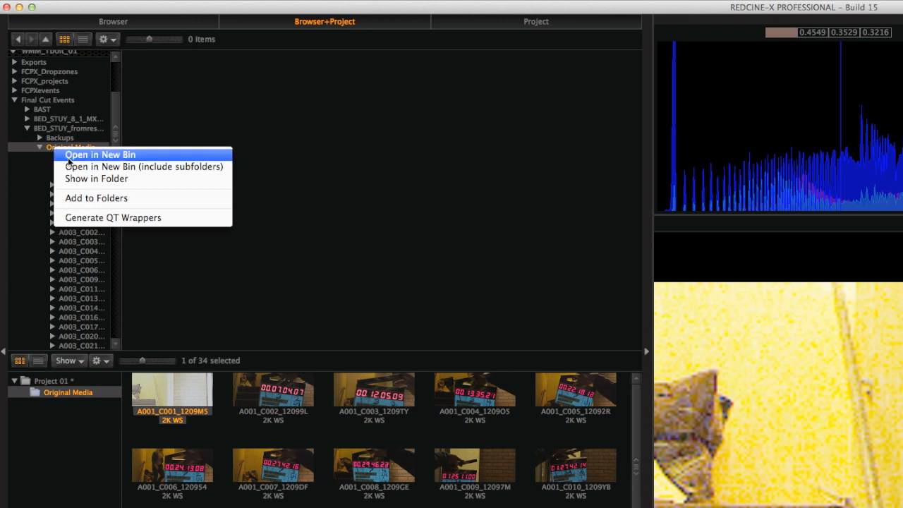
{"action": "left_click", "coordinate": [76, 169]}
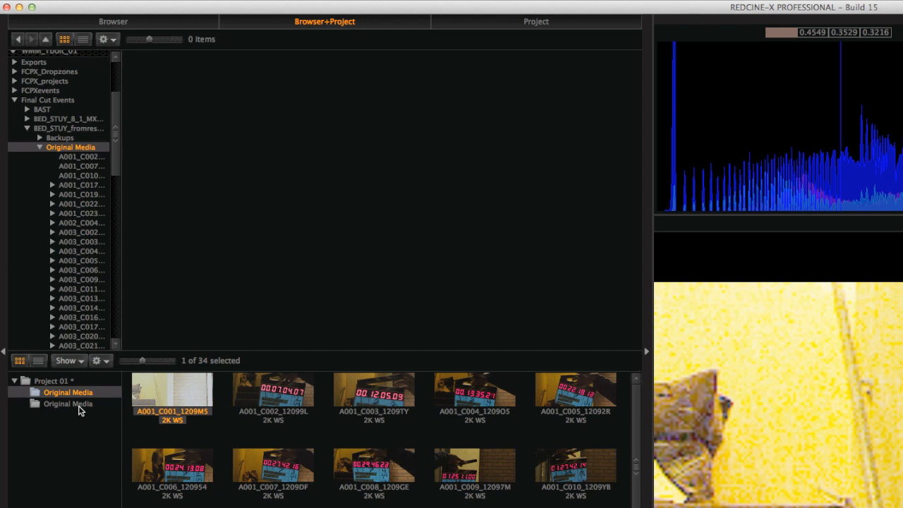
{"action": "left_click", "coordinate": [79, 407]}
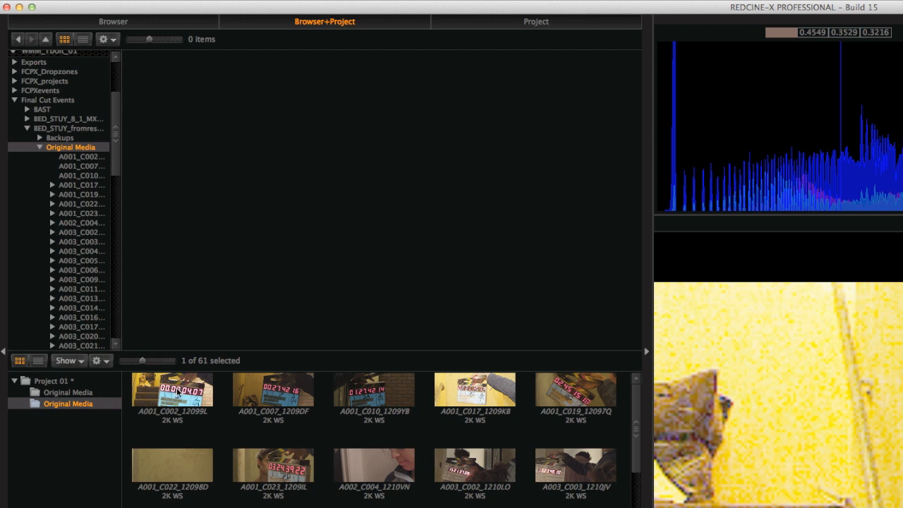
- Load clip A001_C007_1209DF in the viewer and raise its FLUT Control to about 2.9
{"action": "left_click", "coordinate": [262, 407]}
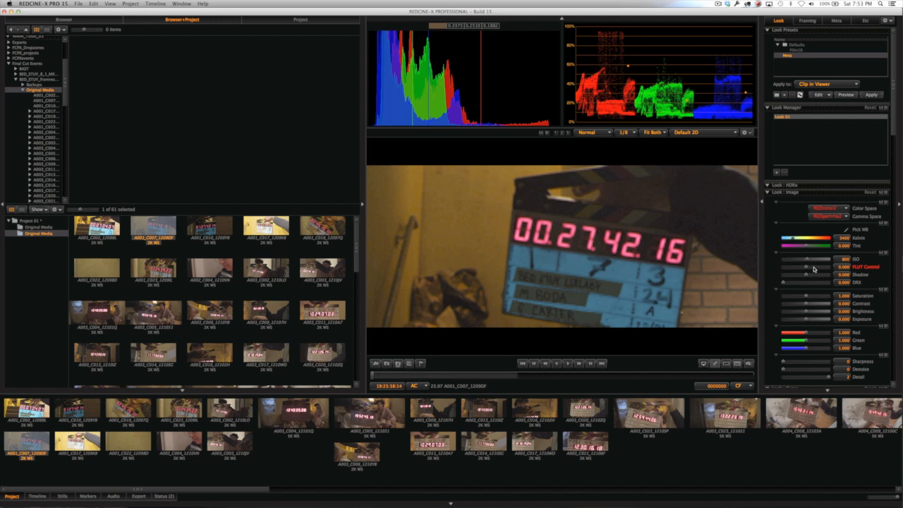
{"action": "left_click", "coordinate": [814, 268]}
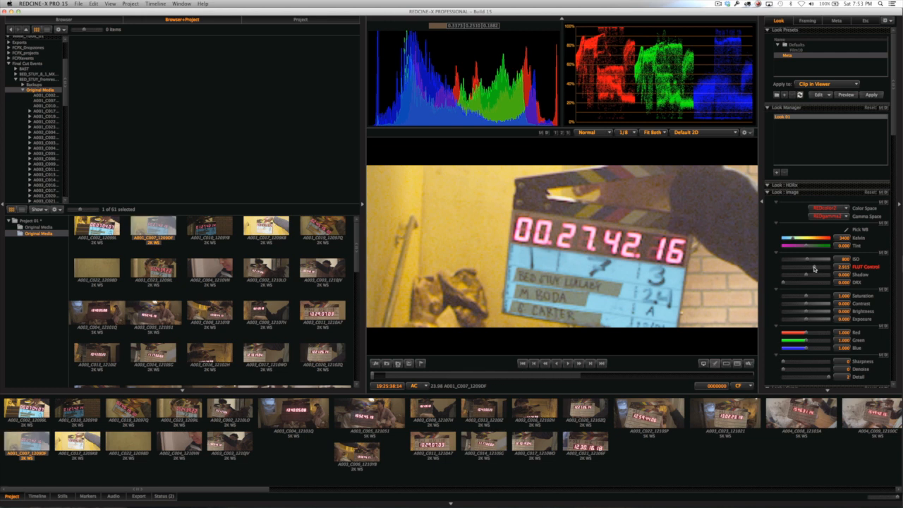
- Switch to Final Cut Pro and check the colour of clip A001_C007_1209DF in the BED_STUY_fromresolve (Resolve) event
{"action": "key", "text": "super+Tab"}
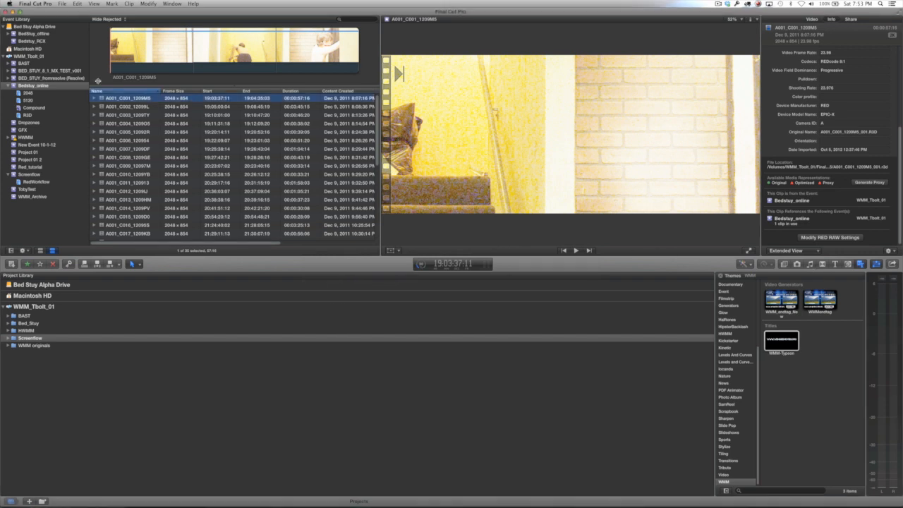
{"action": "left_click", "coordinate": [48, 79]}
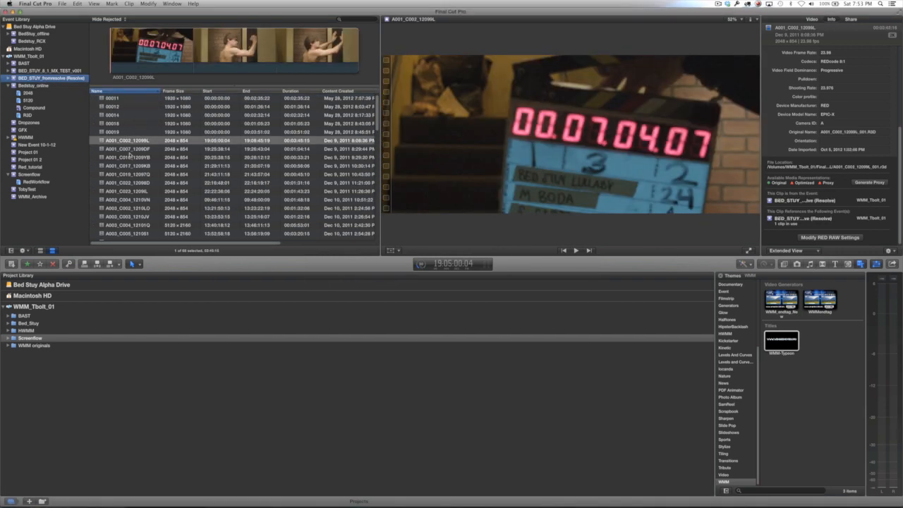
{"action": "left_click", "coordinate": [129, 149]}
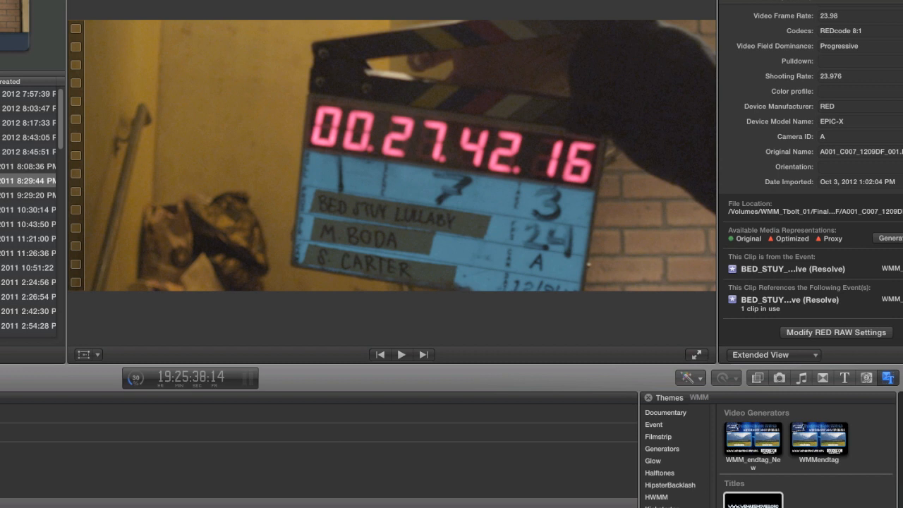
{"action": "left_click", "coordinate": [29, 180]}
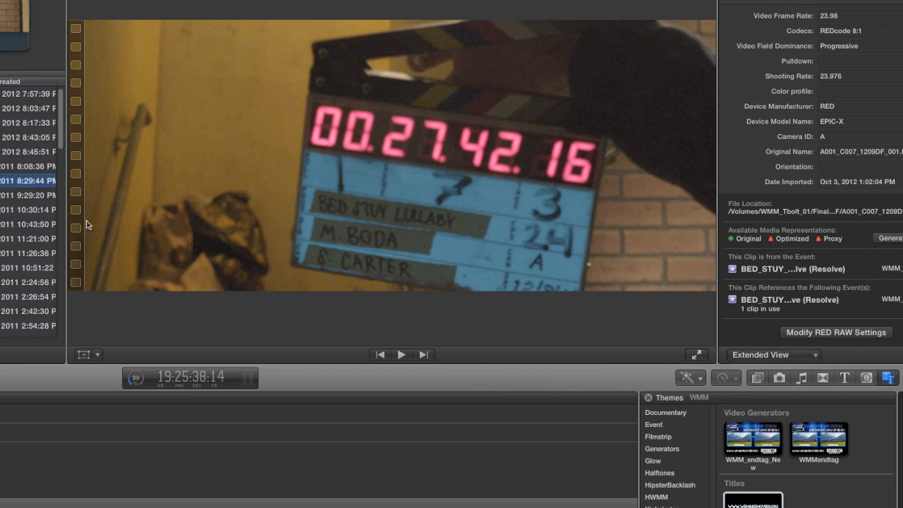
- Refresh clip A001_C007_1209DF by reverting its RED RAW settings to Neutral Values and discarding the modifications
{"action": "left_click", "coordinate": [807, 333]}
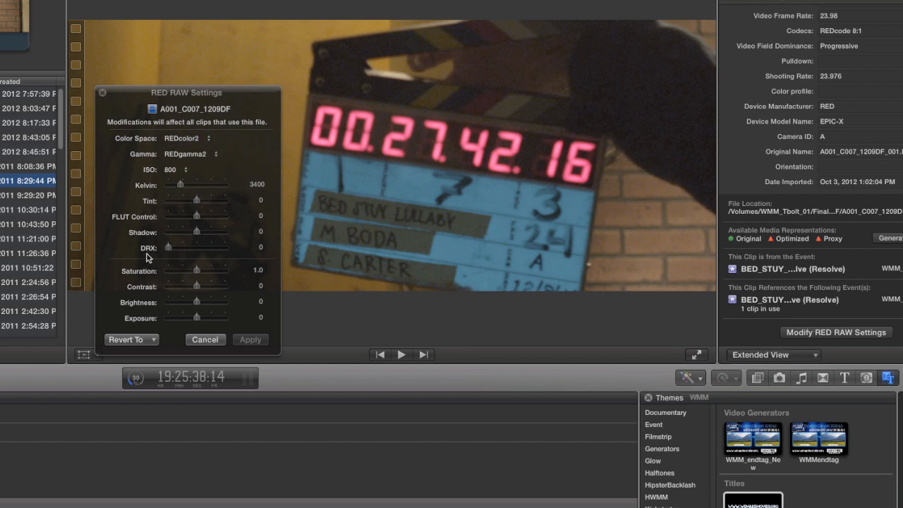
{"action": "left_click", "coordinate": [127, 341]}
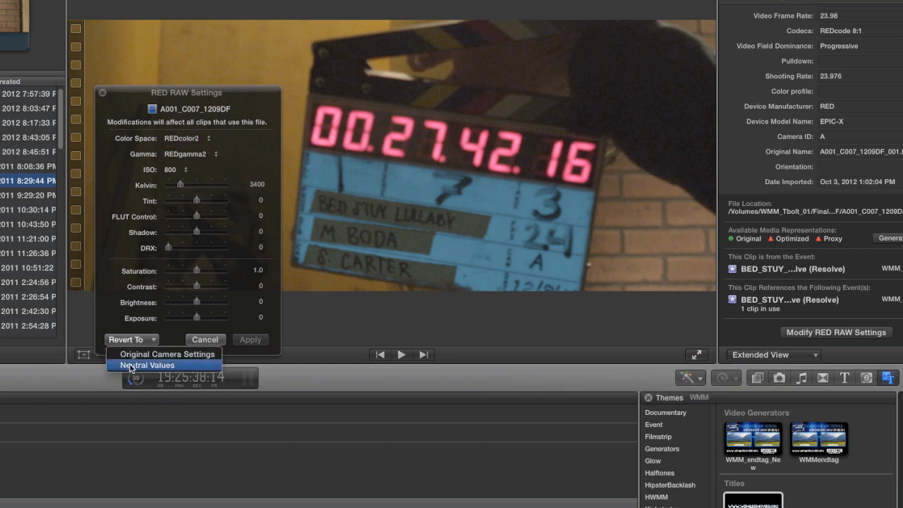
{"action": "left_click", "coordinate": [130, 365]}
{"action": "left_click", "coordinate": [197, 340]}
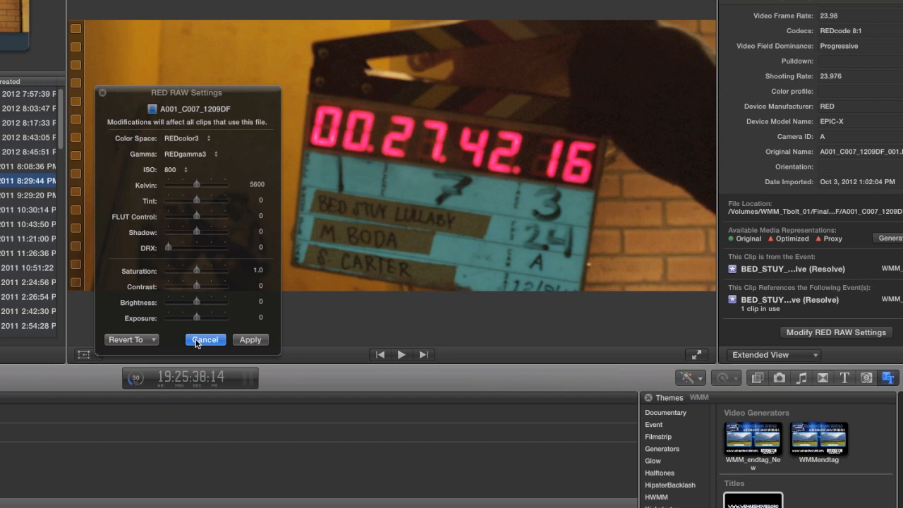
{"action": "left_click", "coordinate": [101, 93]}
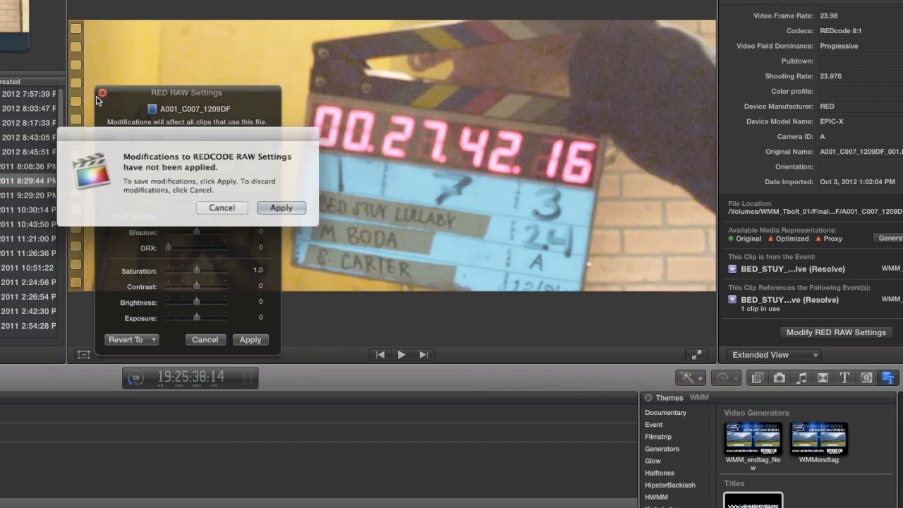
{"action": "left_click", "coordinate": [222, 206]}
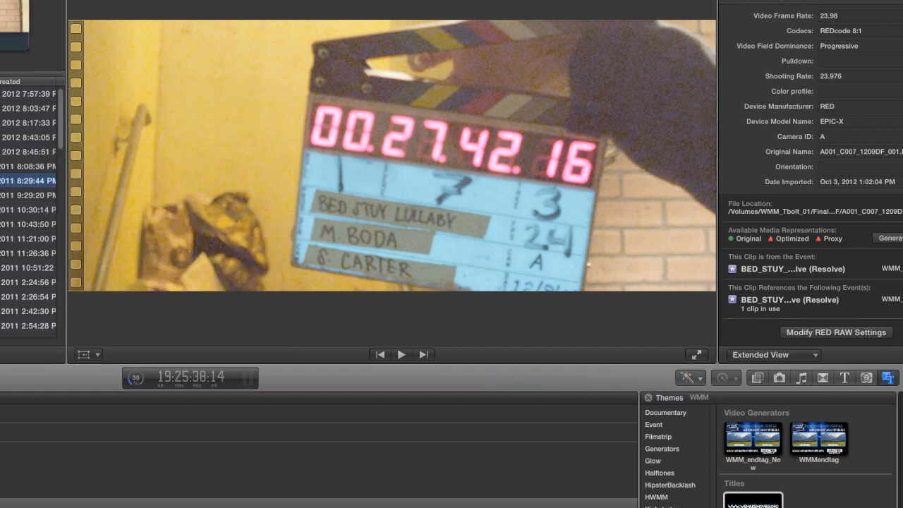